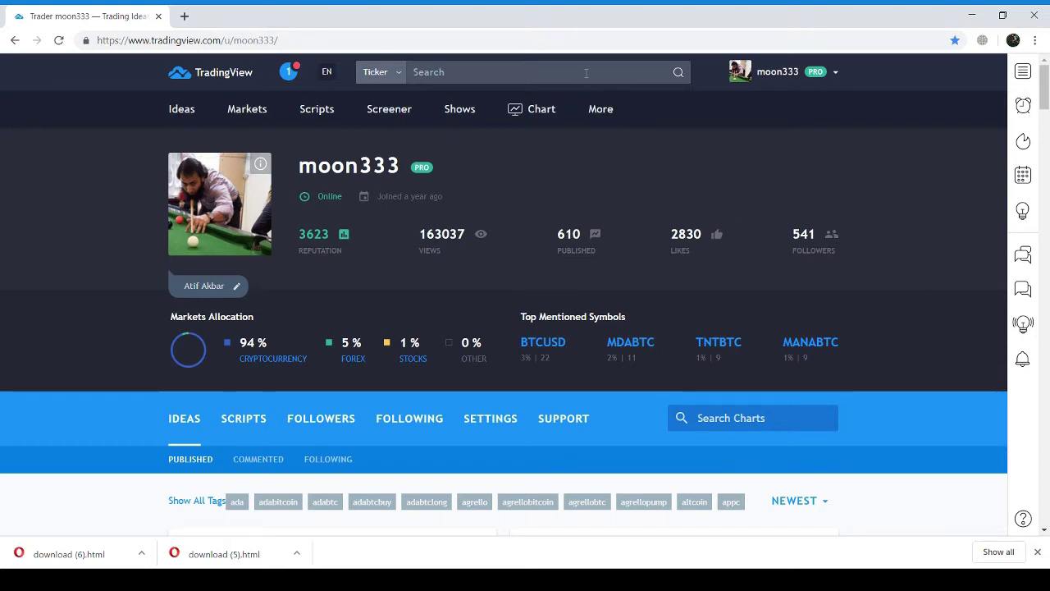
Search for ADABTC and open its full-featured Binance chart
text(ADABTC)
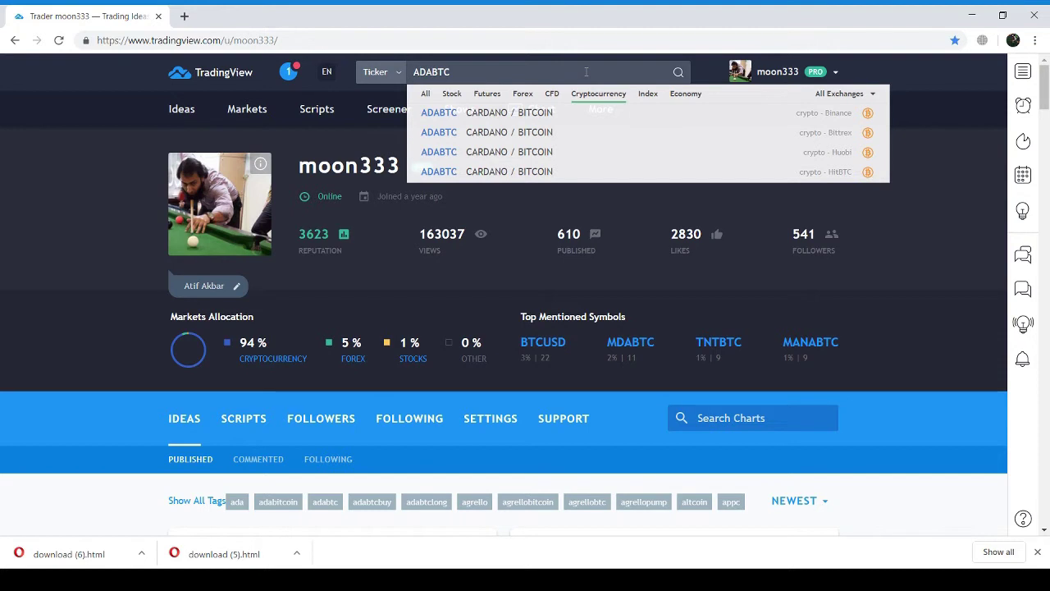
key(Return)
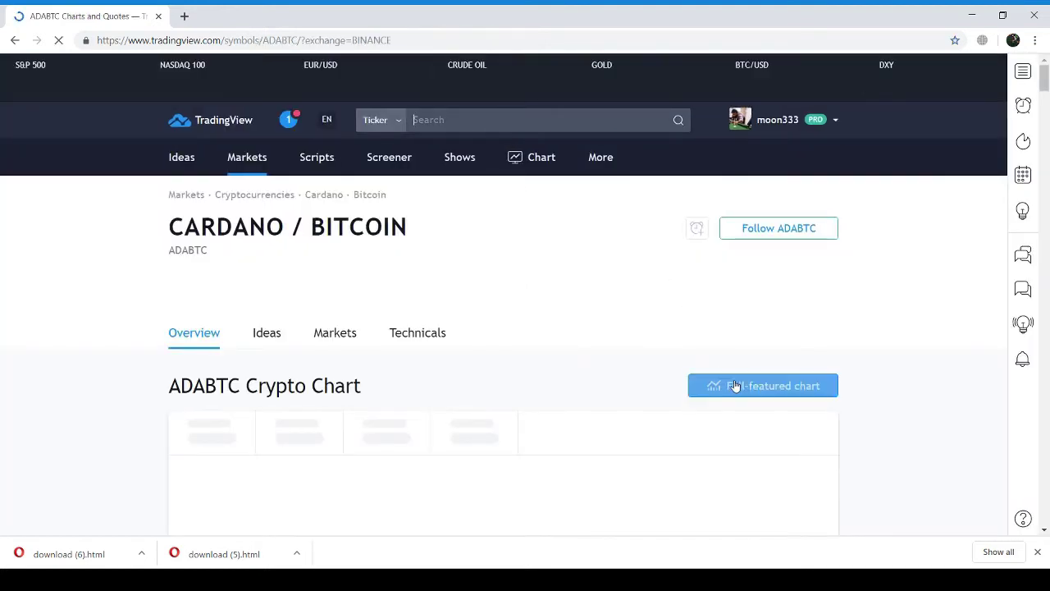
click(737, 385)
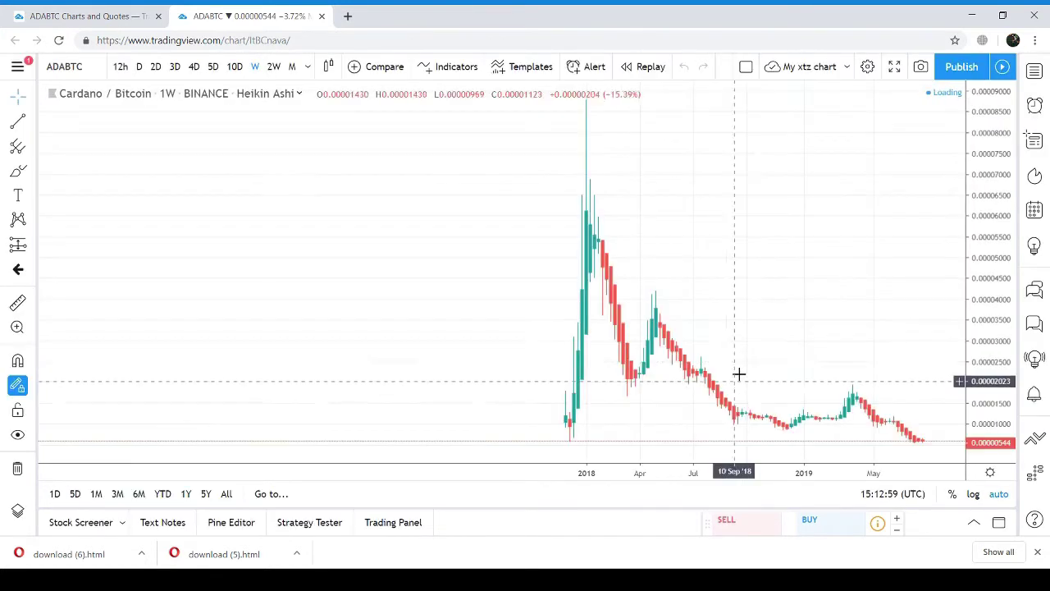
Rescale the price axis so all weekly Heikin Ashi candles fit
drag(979, 279, 600, 180)
drag(986, 178, 986, 281)
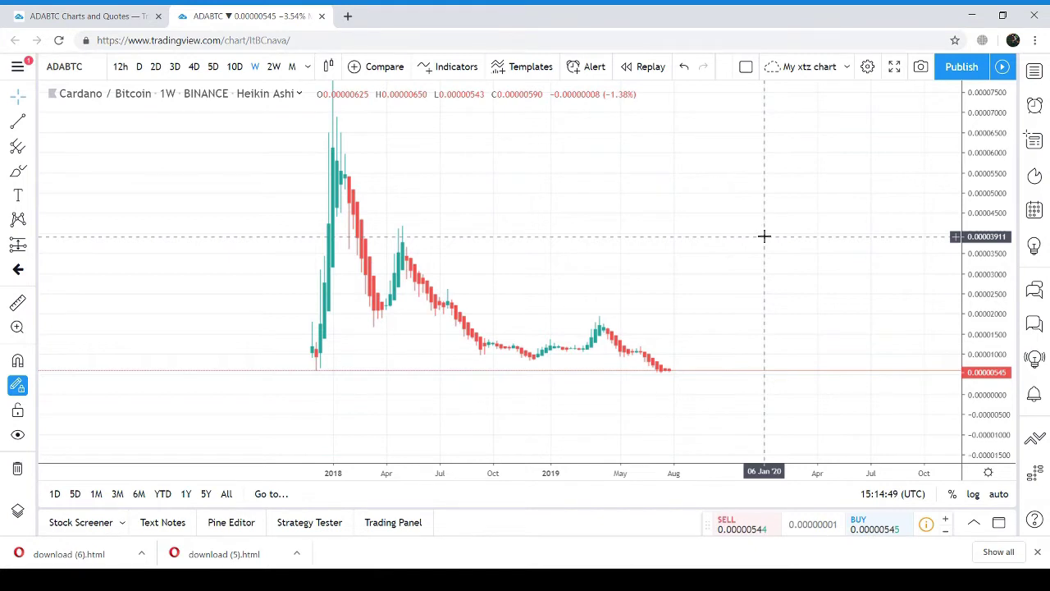
click(32, 121)
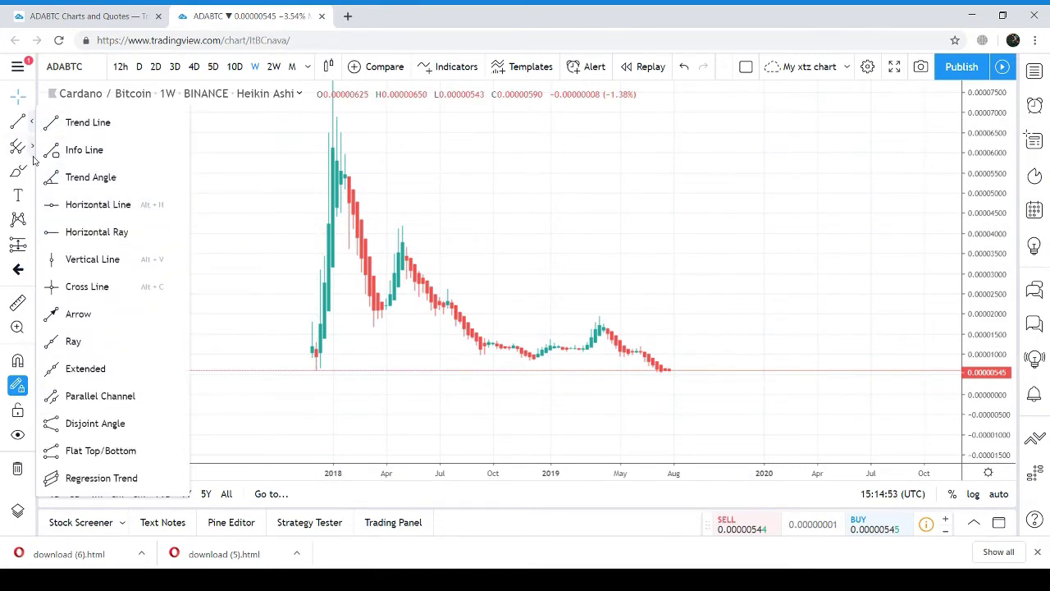
Circle the first two price peaks and the early-2019 peak with ellipses
click(35, 168)
click(34, 168)
click(67, 252)
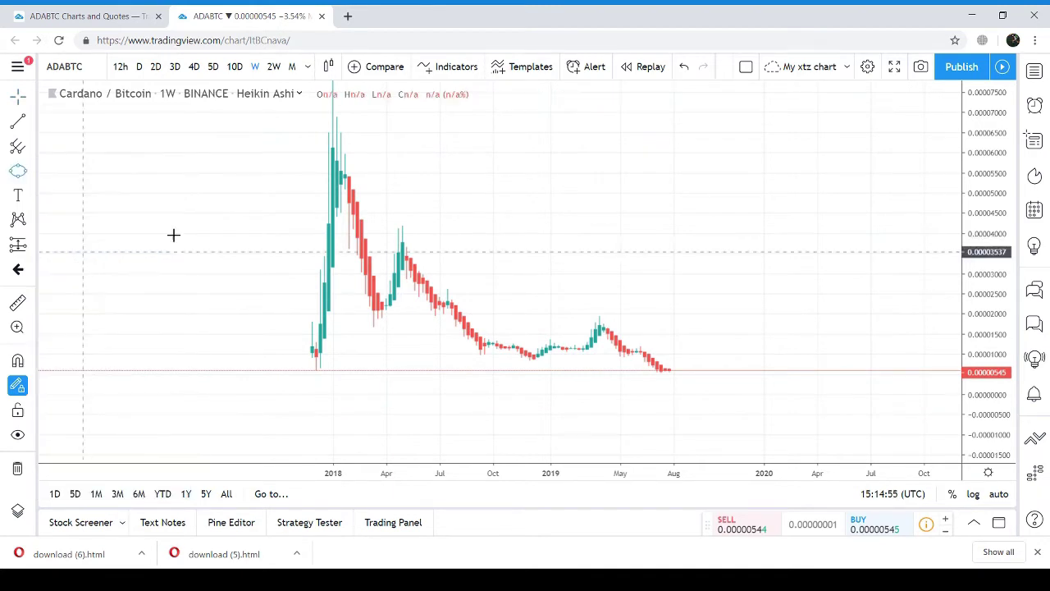
click(324, 121)
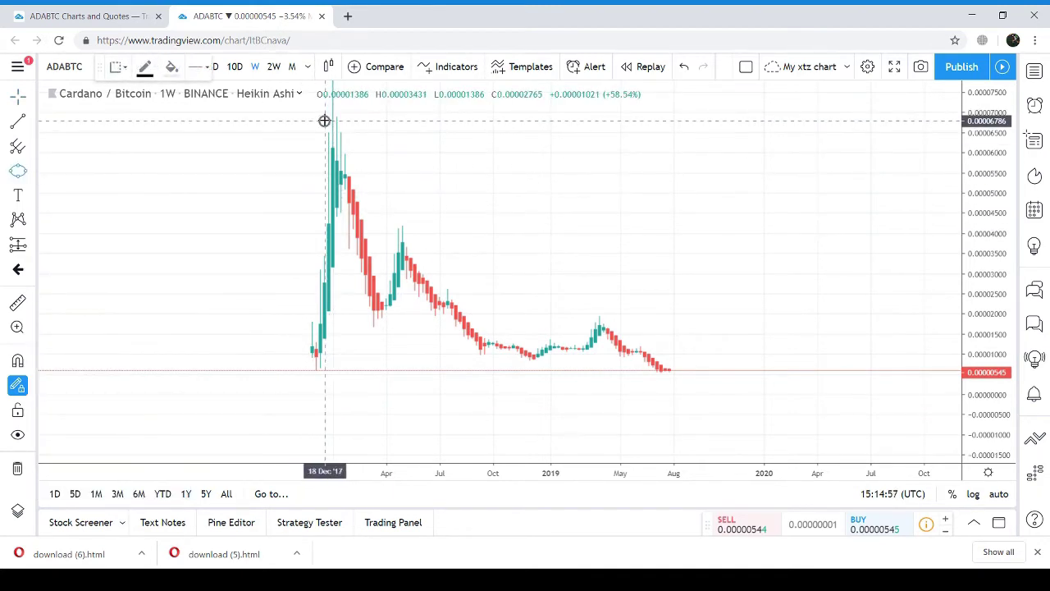
click(346, 149)
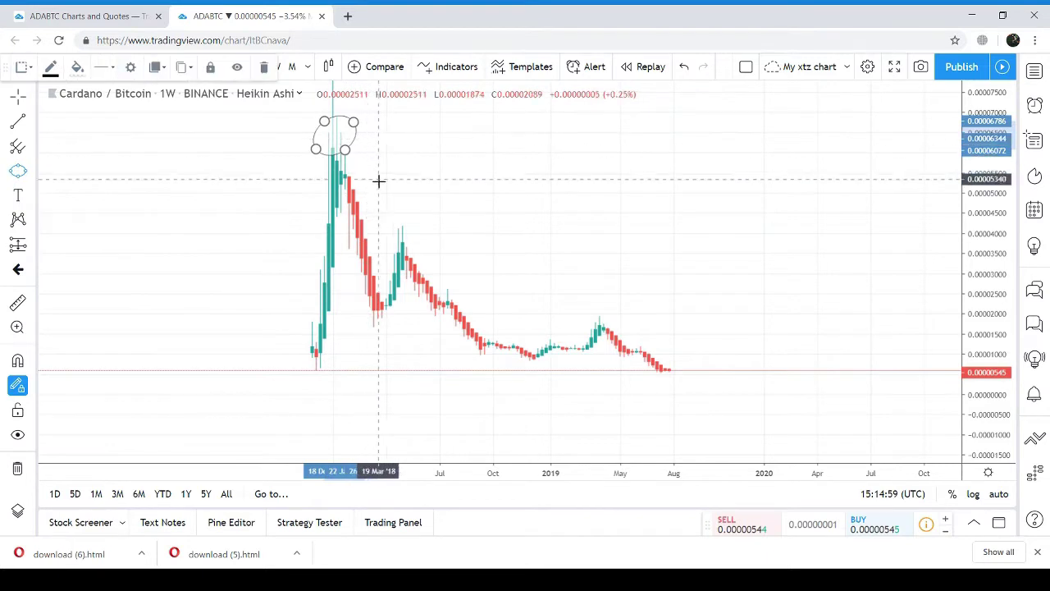
click(386, 214)
click(423, 253)
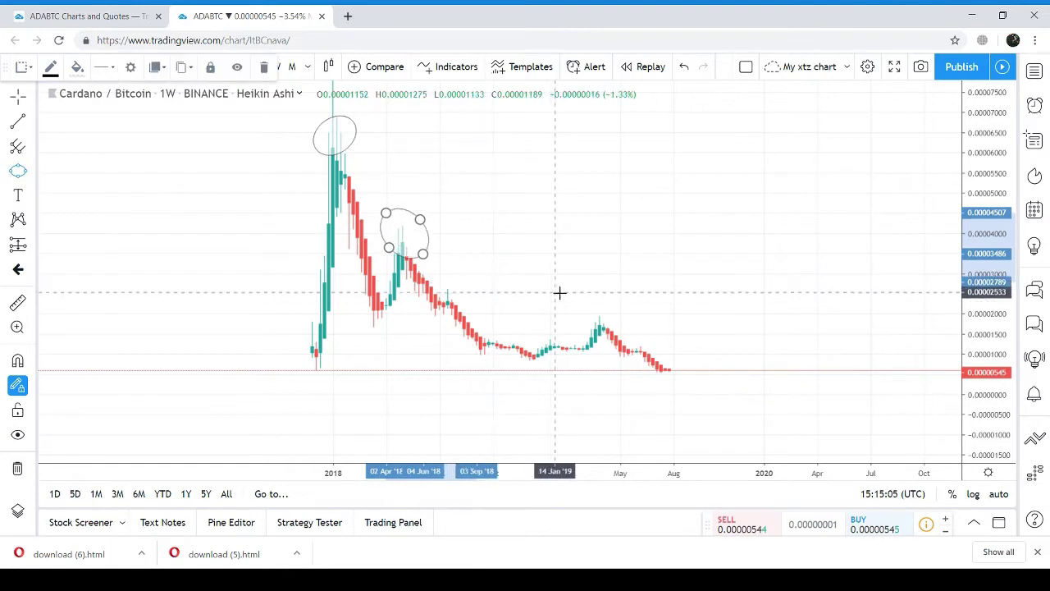
click(587, 306)
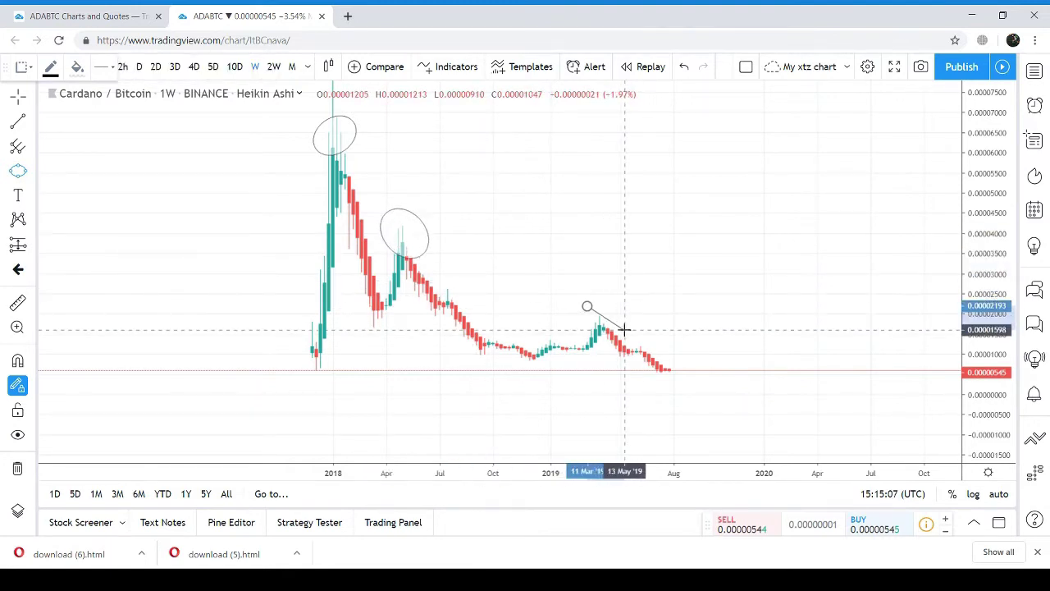
click(623, 331)
click(639, 314)
Circle the early-2018 trough, the late-2018 lows and the latest bars with ellipses
click(361, 299)
click(393, 320)
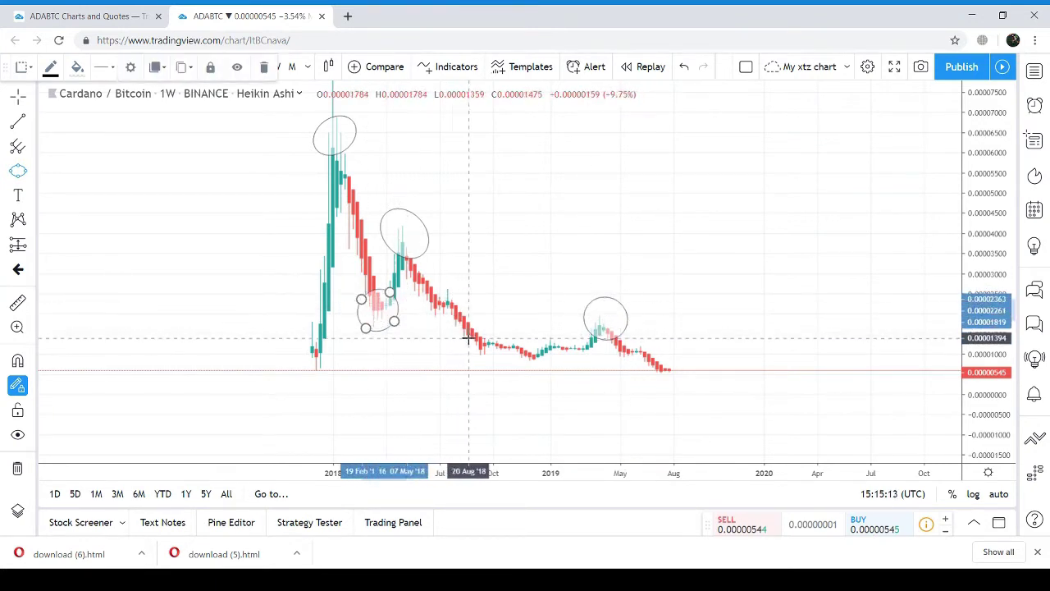
click(366, 326)
click(472, 343)
click(512, 366)
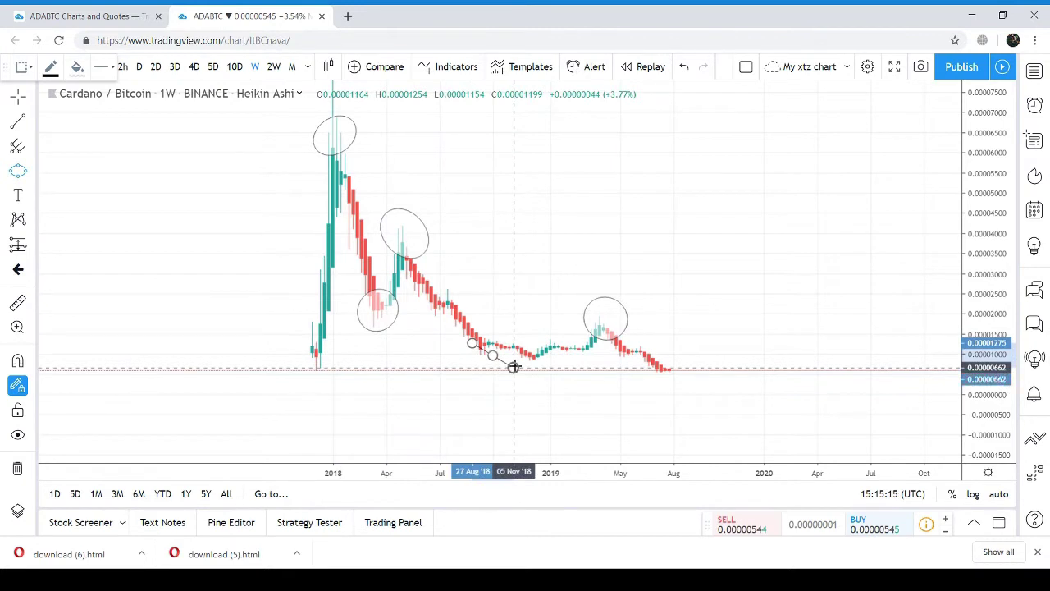
click(507, 332)
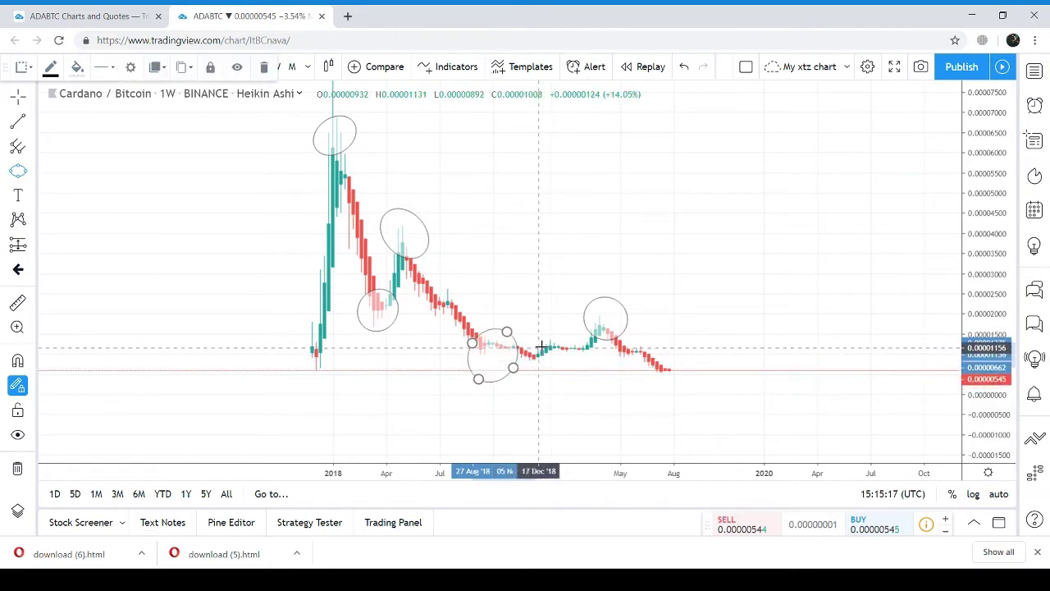
click(646, 368)
click(677, 384)
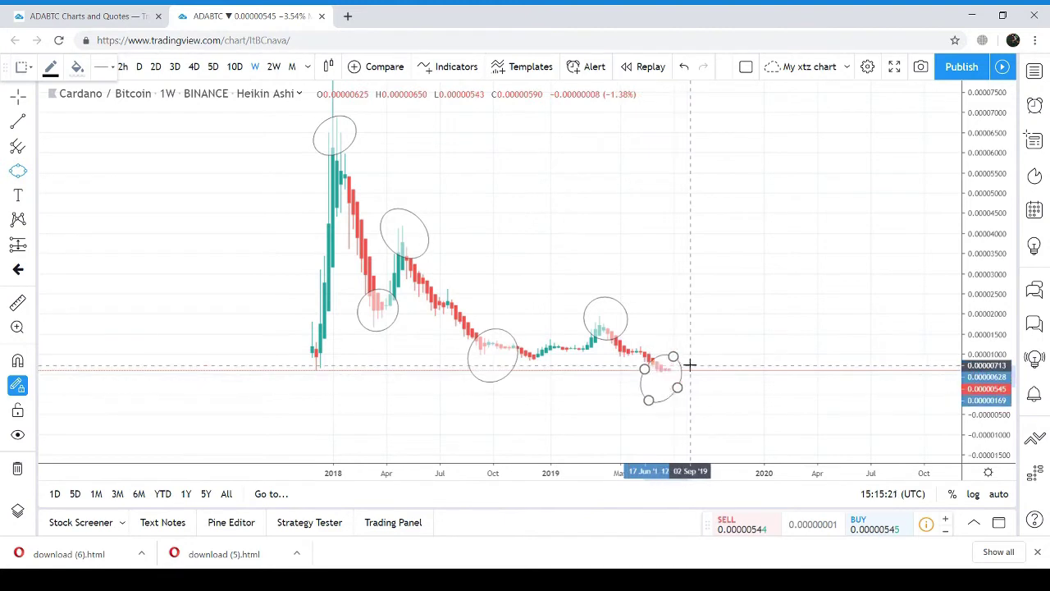
click(690, 364)
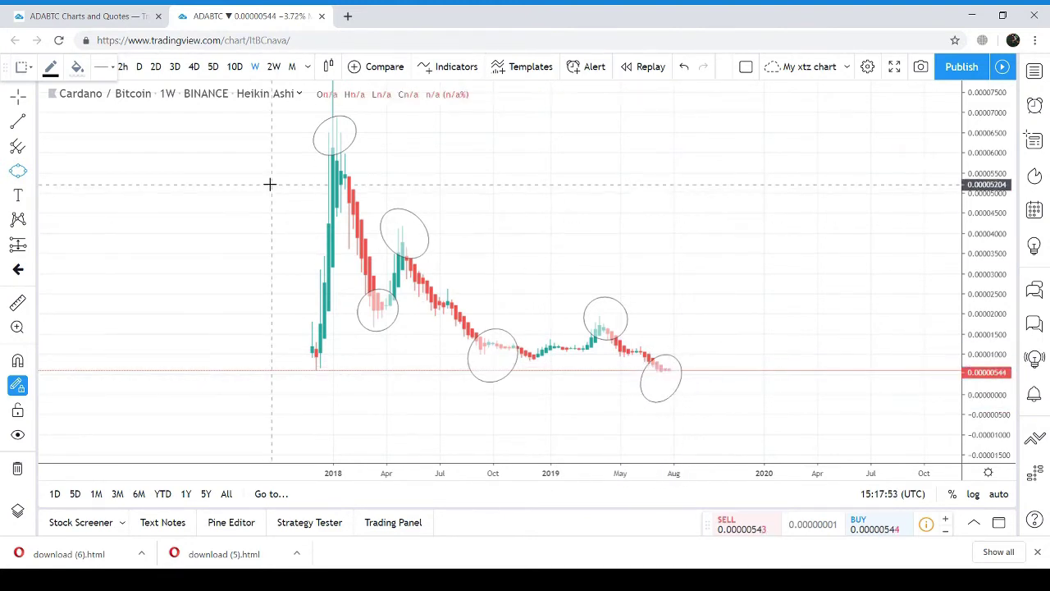
key(alt+t)
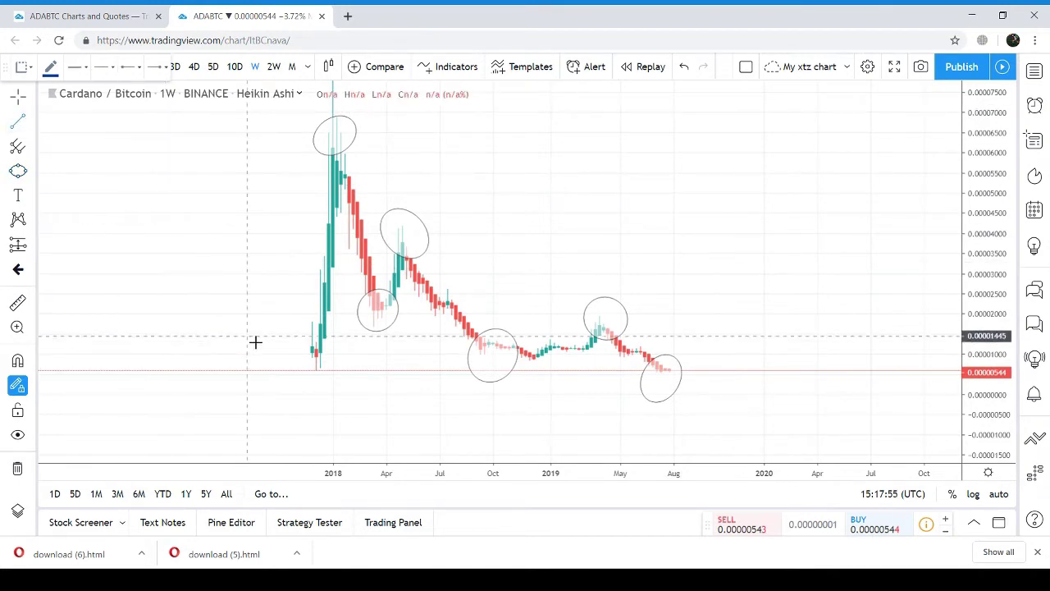
Draw a flat trend line under the lows with both point prices set to 0.00000570
click(300, 371)
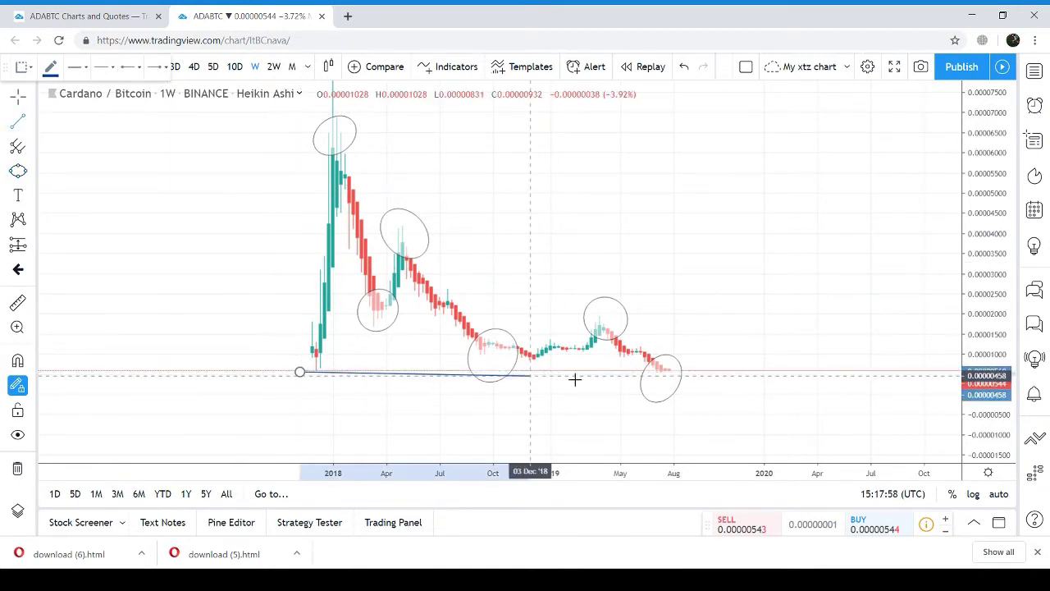
click(742, 371)
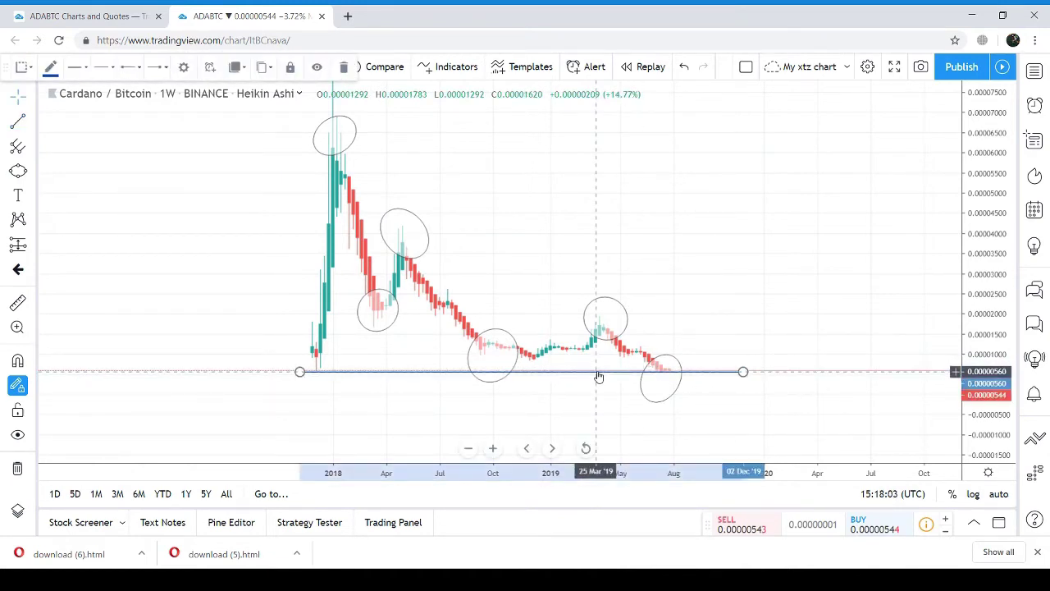
double_click(599, 373)
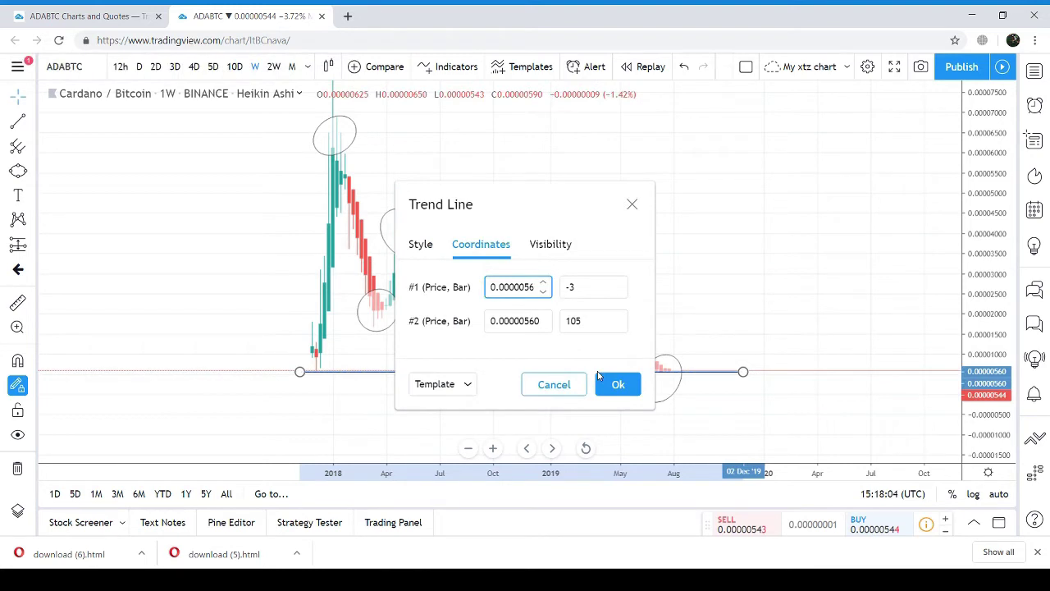
click(520, 289)
key(BackSpace)
key(BackSpace)
text(70)
click(520, 320)
key(BackSpace)
key(BackSpace)
text(70)
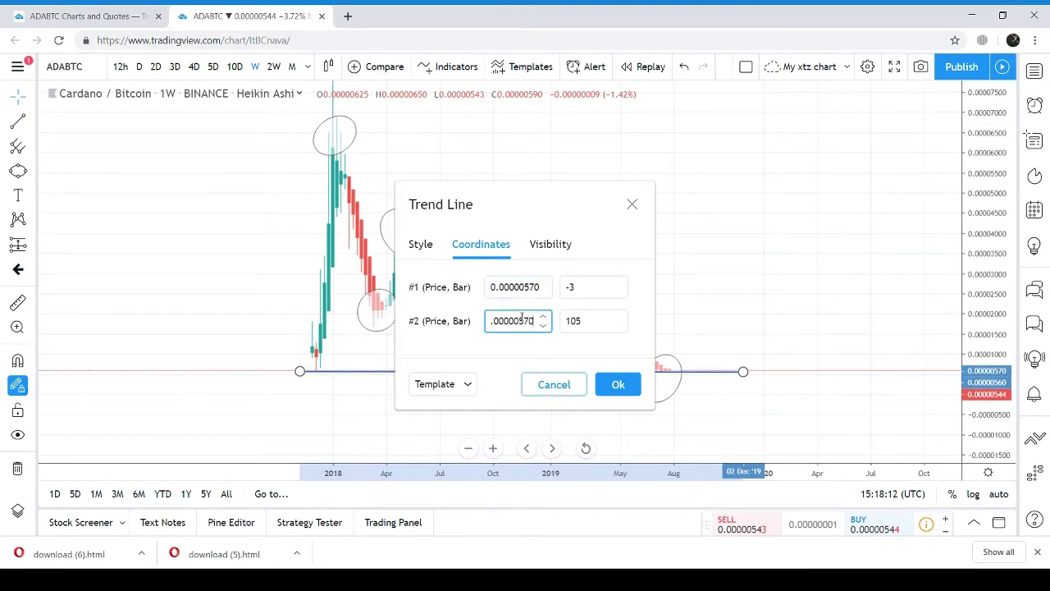
click(607, 383)
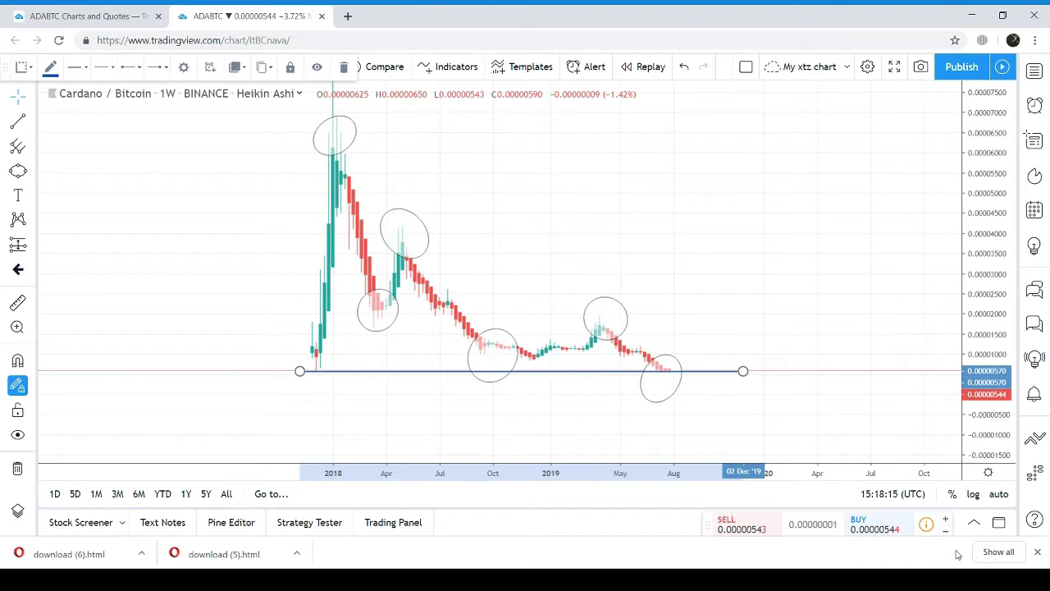
click(1037, 552)
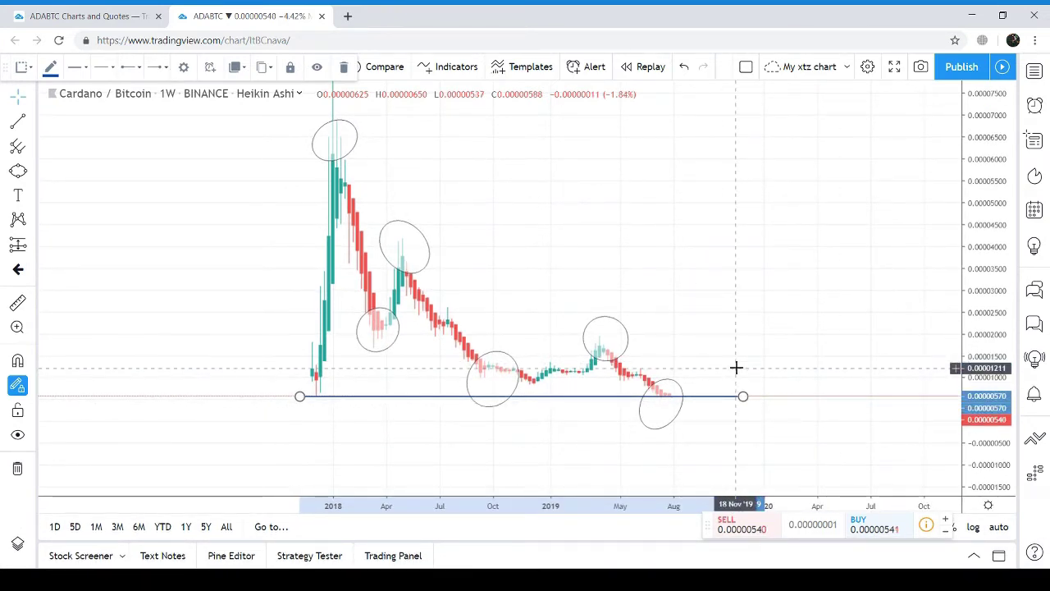
Add the built-in MACD (12, 26, close, 9) indicator below the price chart
click(451, 64)
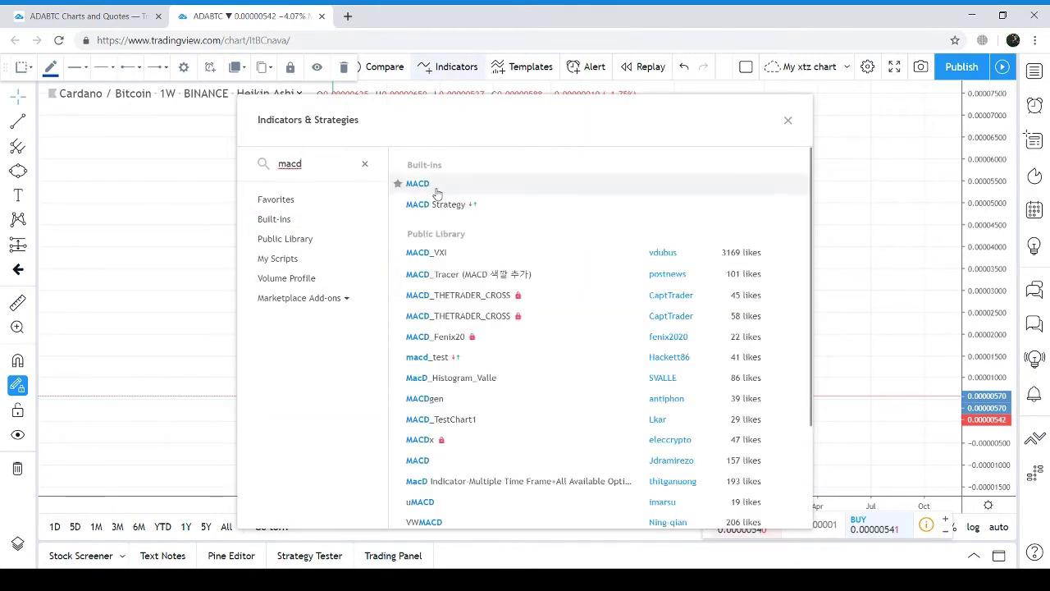
click(438, 186)
click(788, 119)
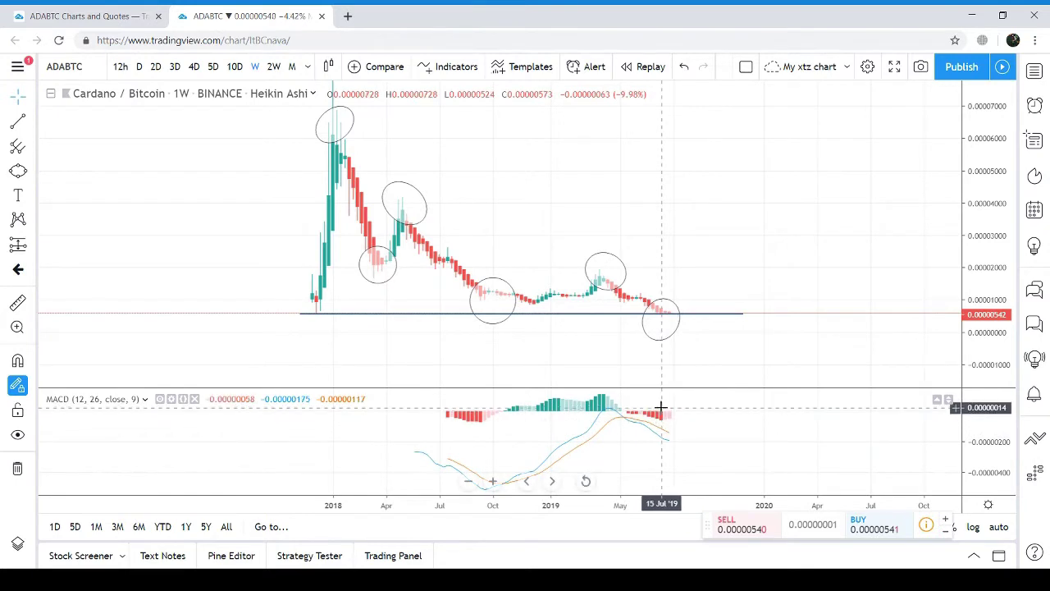
Add the Relative Strength Index (14, close) indicator pane
click(453, 66)
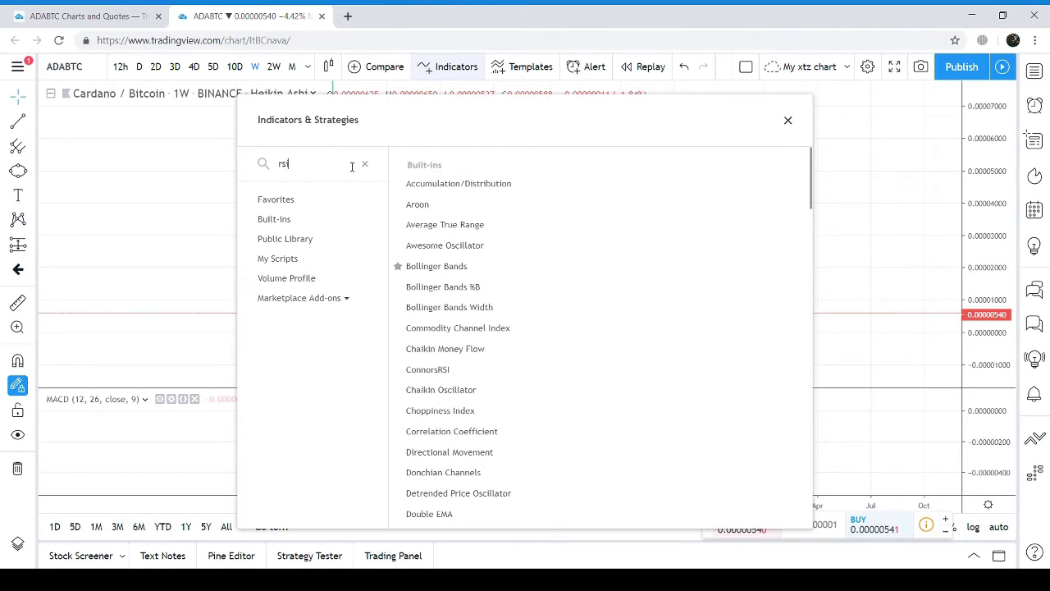
click(470, 183)
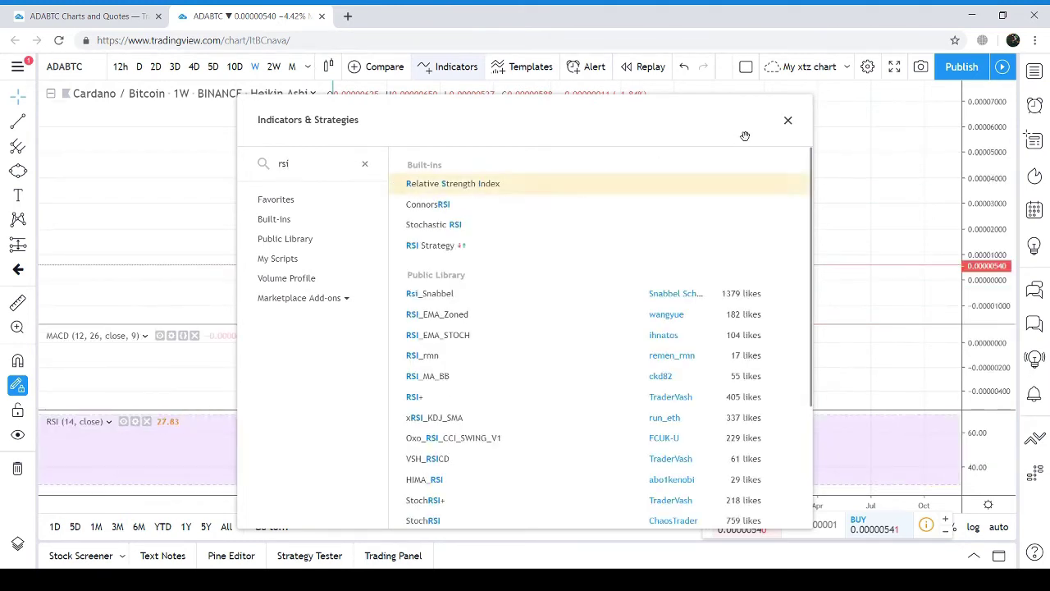
click(788, 120)
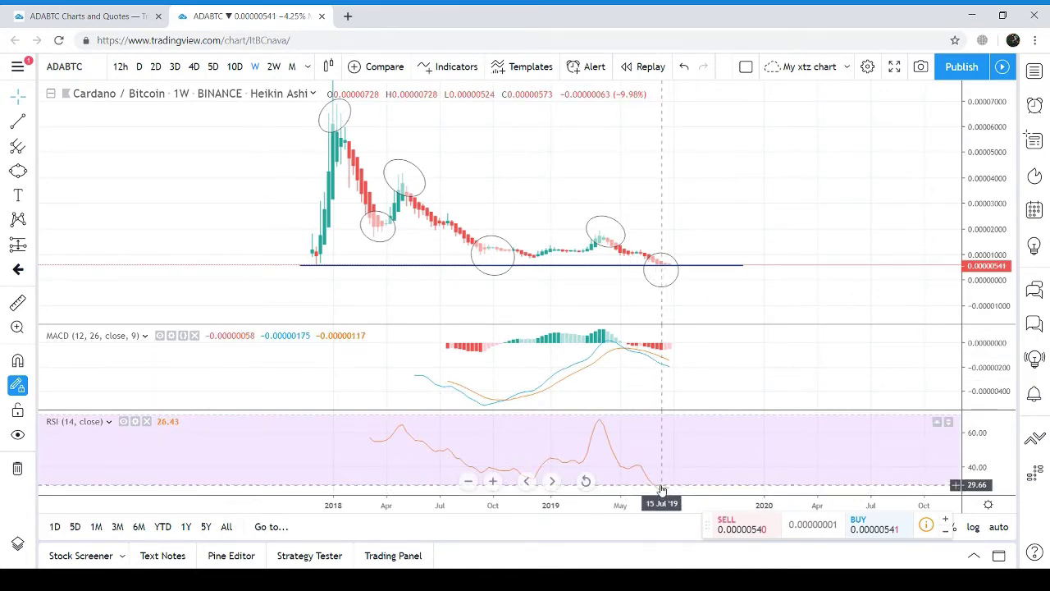
Add Stochastic RSI (3, 3, 14, 14, close), then maximize and restore its pane
click(448, 66)
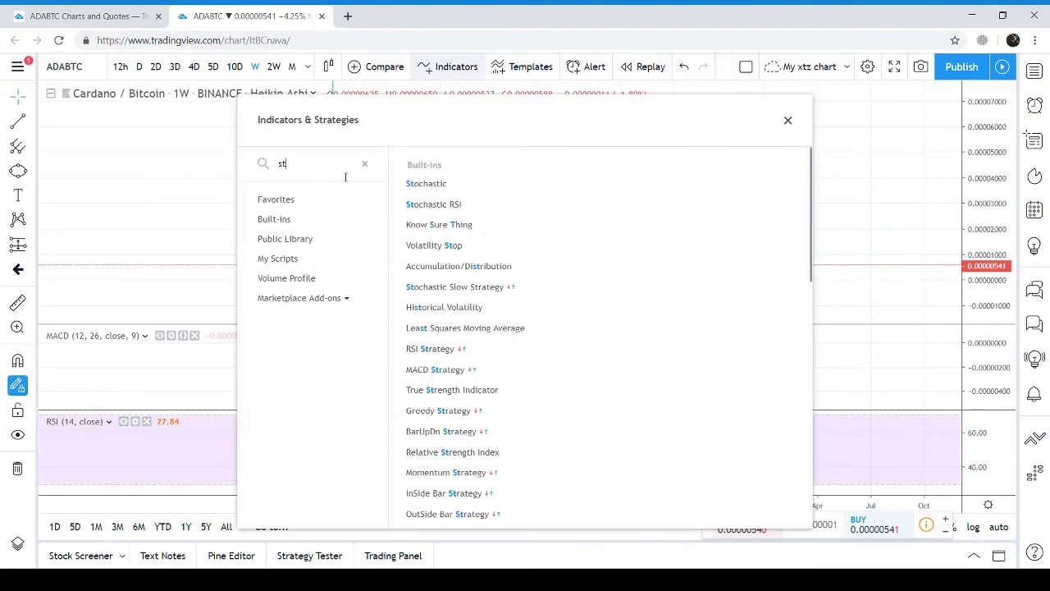
click(418, 204)
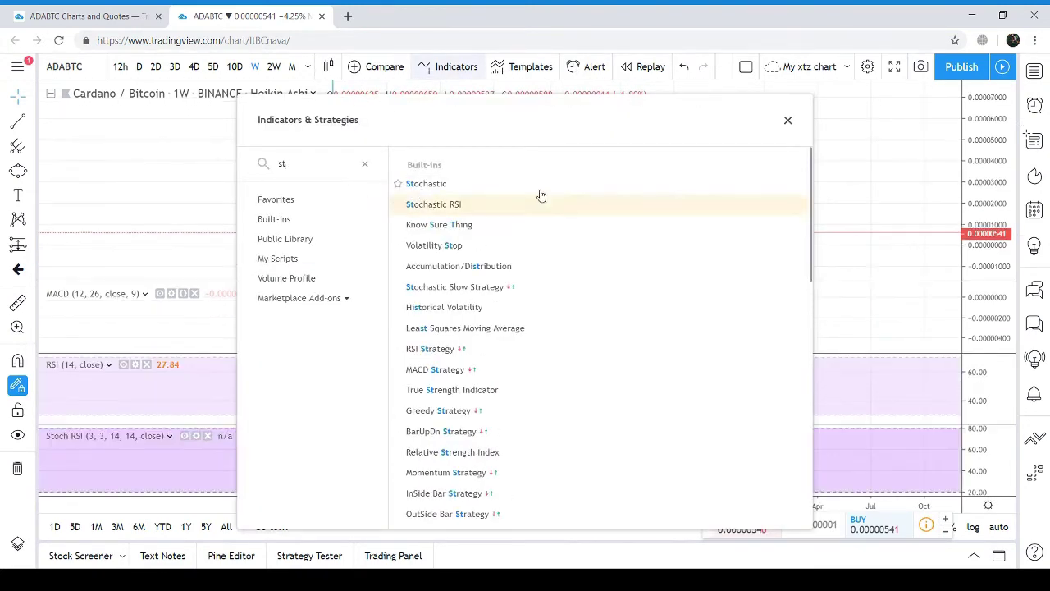
click(787, 123)
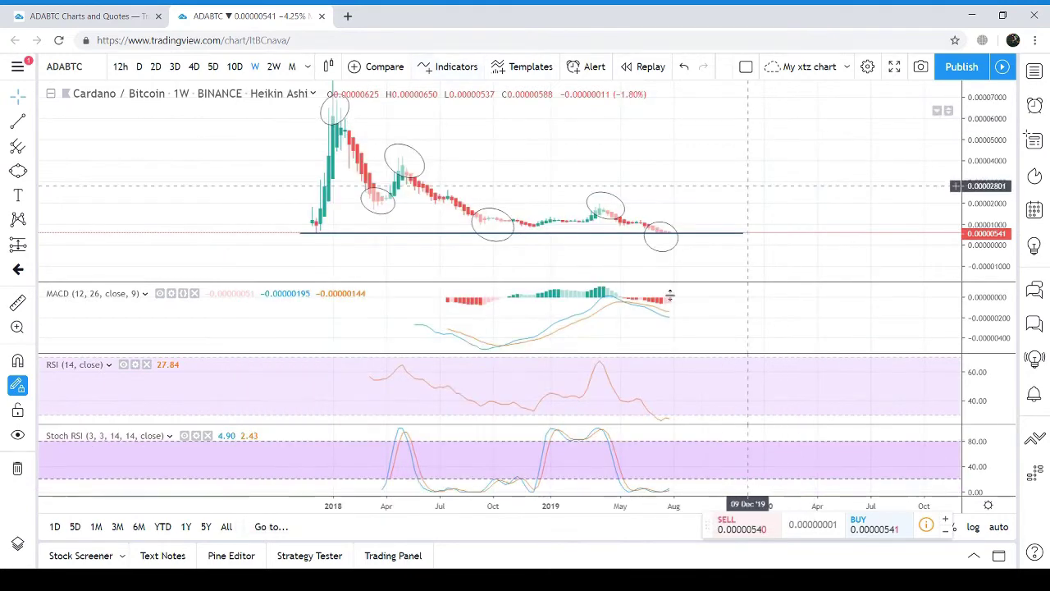
double_click(666, 452)
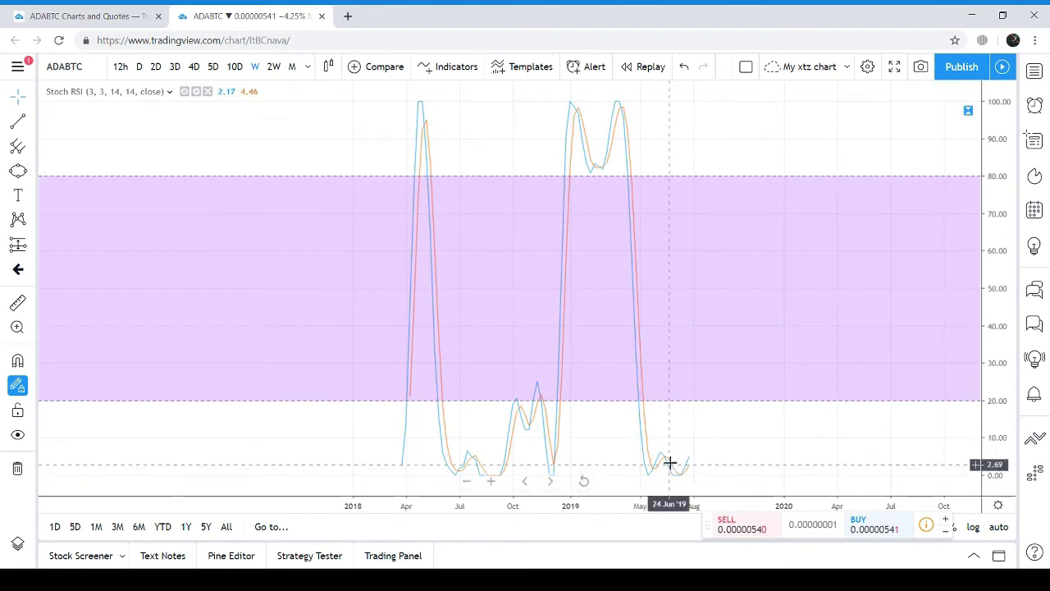
double_click(689, 369)
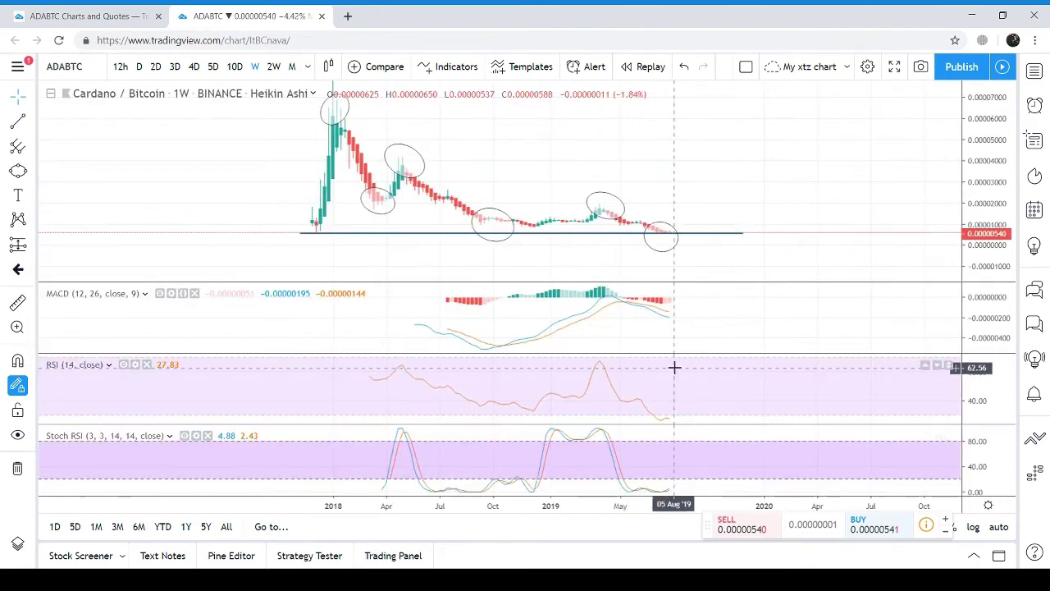
Add the Volume Oscillator (5, 10) found via 'volume osc', then maximize and restore its pane
click(458, 69)
text(volume osc)
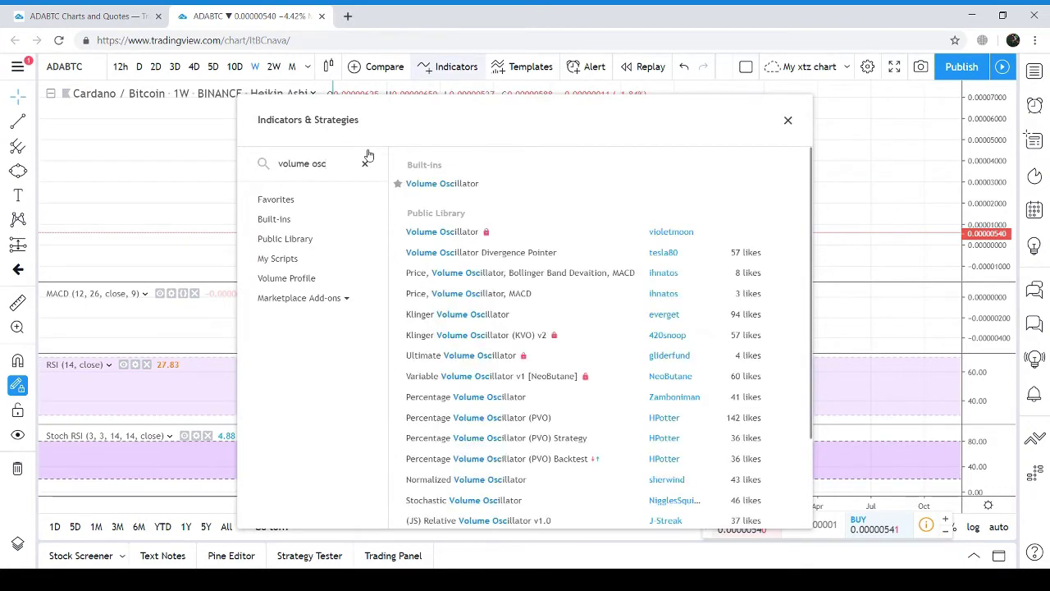
click(410, 184)
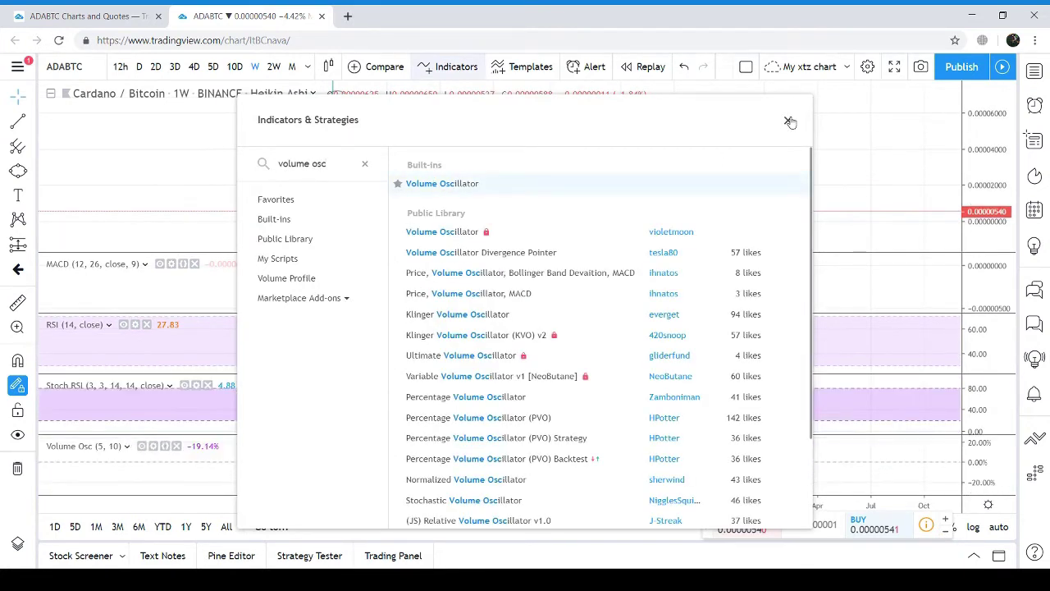
click(787, 120)
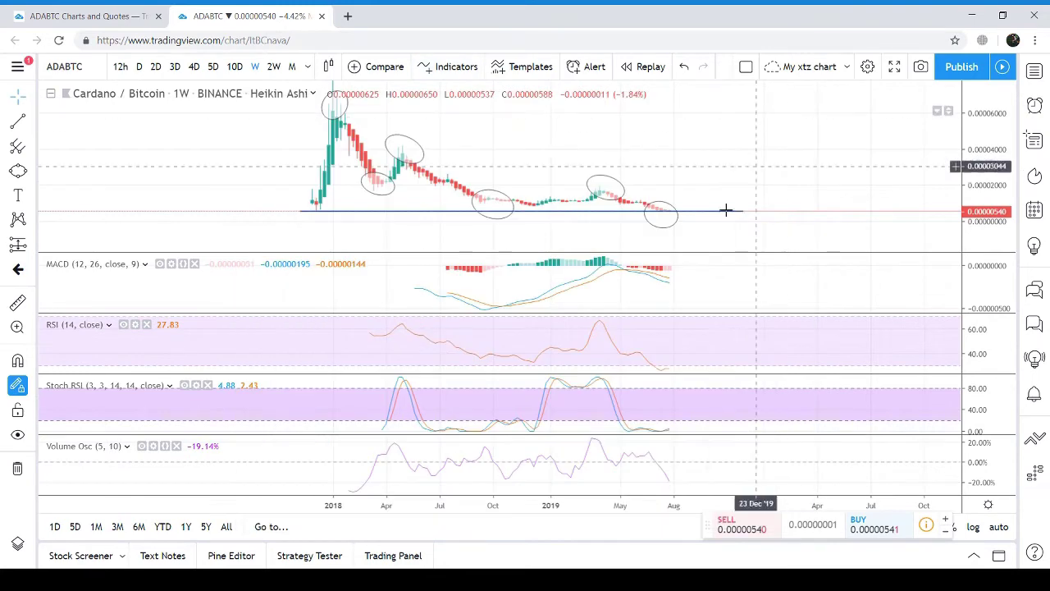
double_click(672, 447)
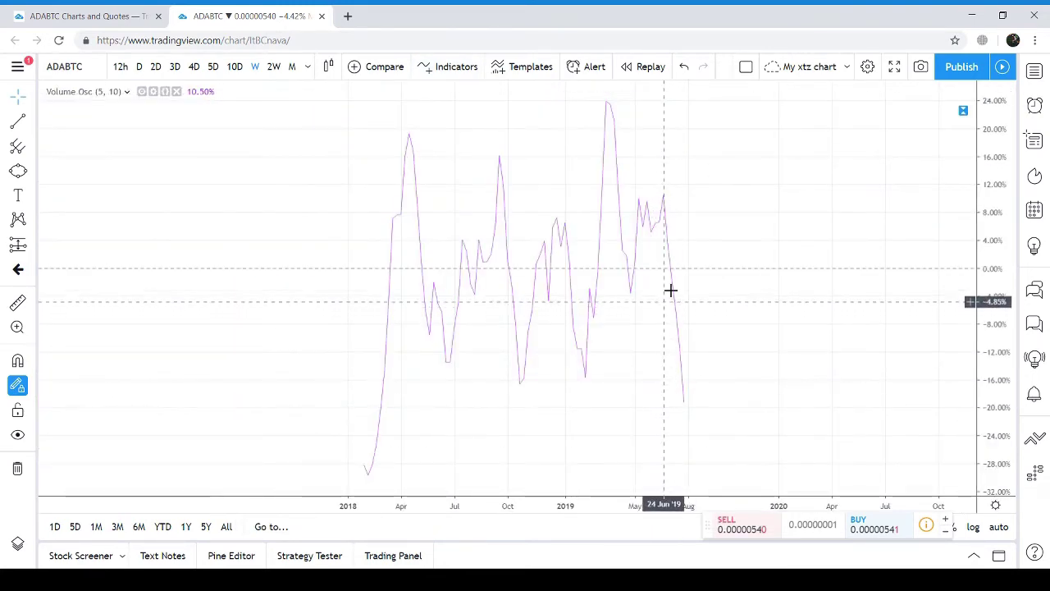
double_click(706, 222)
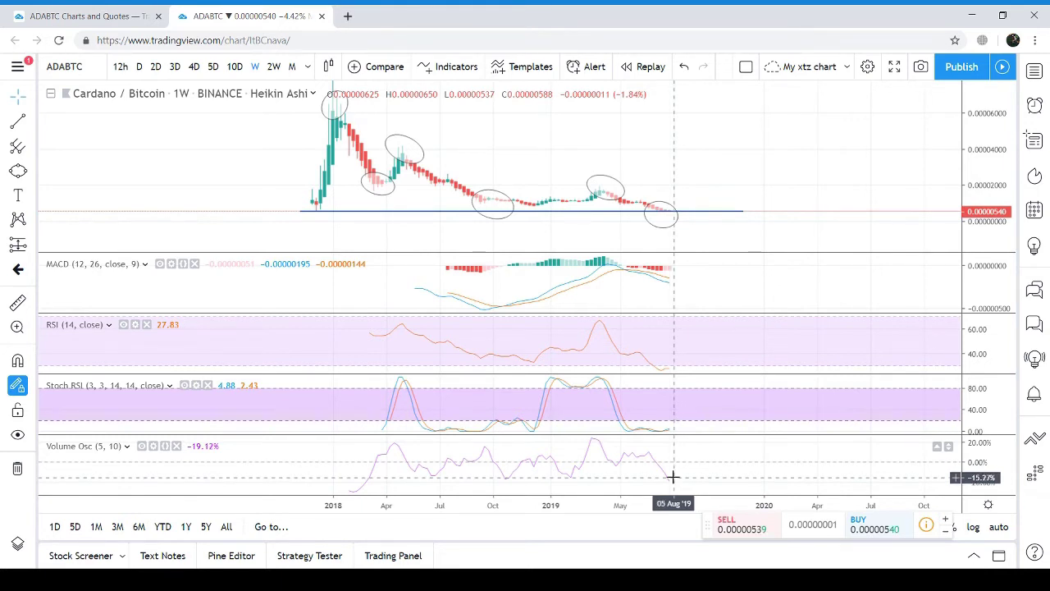
Add Volume (20) bars from a 'volume' search, then reopen the indicator list
click(447, 67)
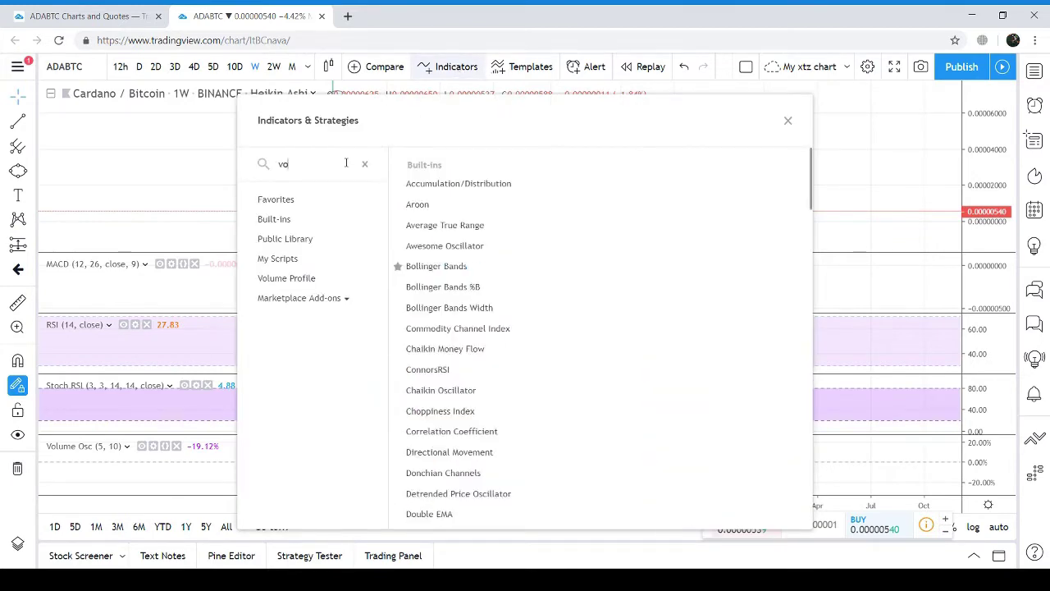
text(volume)
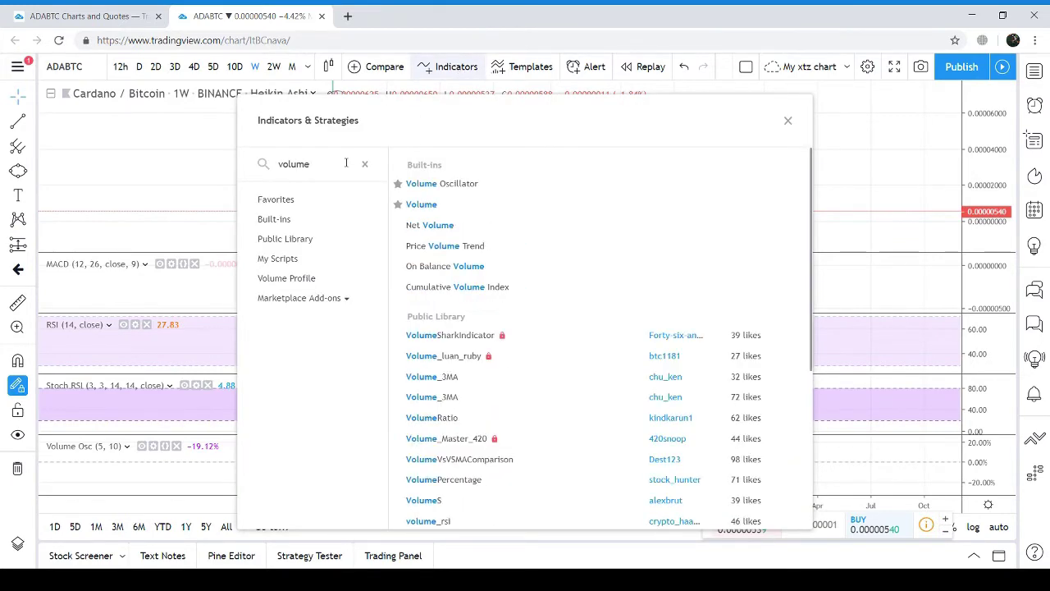
click(788, 121)
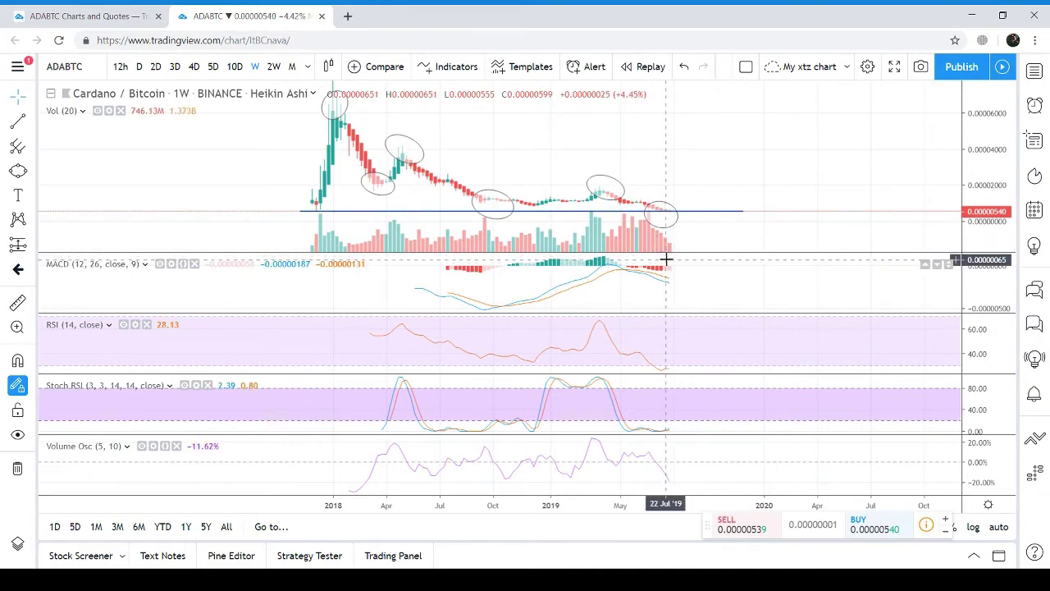
click(450, 66)
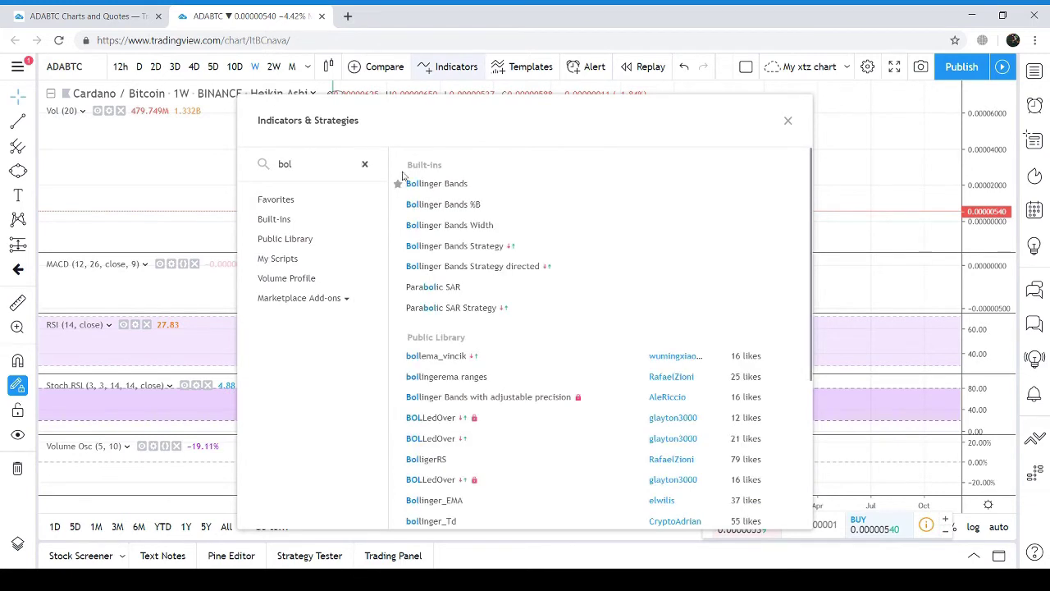
Add Bollinger Bands (20, close, 2), then maximize and restore the price pane
click(431, 183)
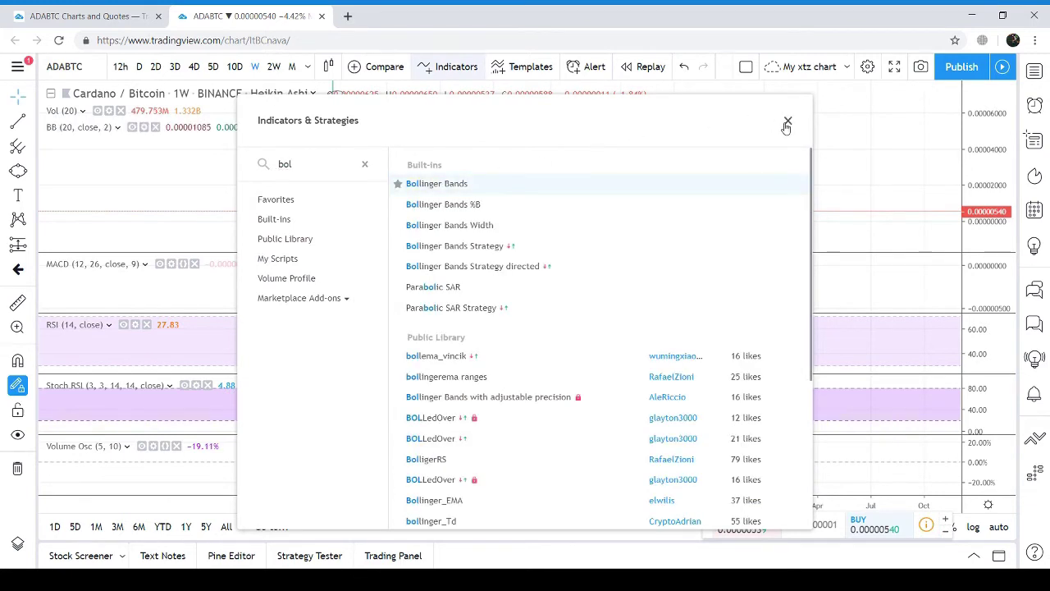
click(787, 122)
double_click(687, 162)
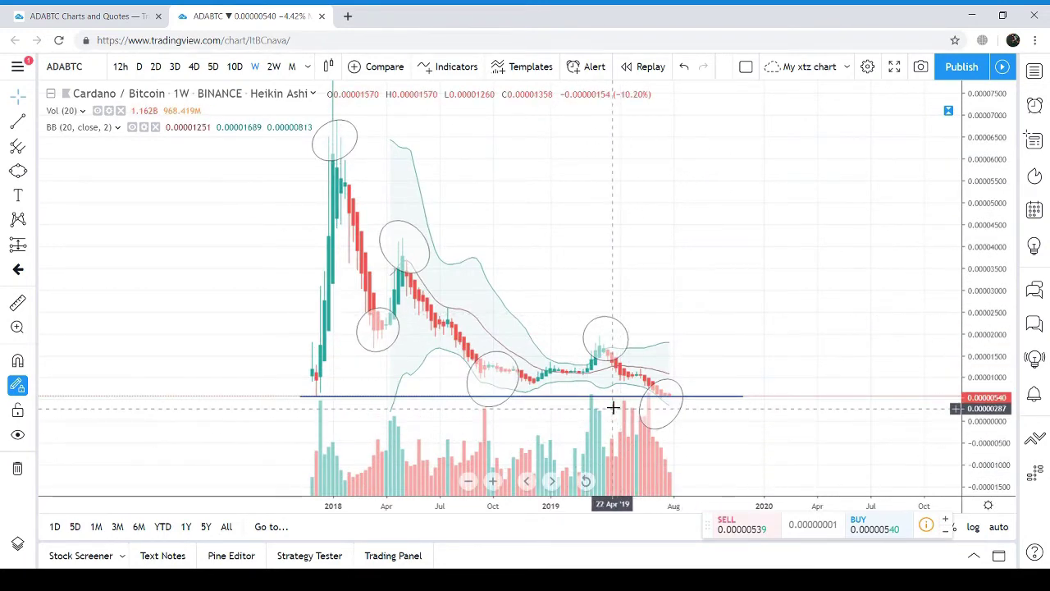
double_click(619, 264)
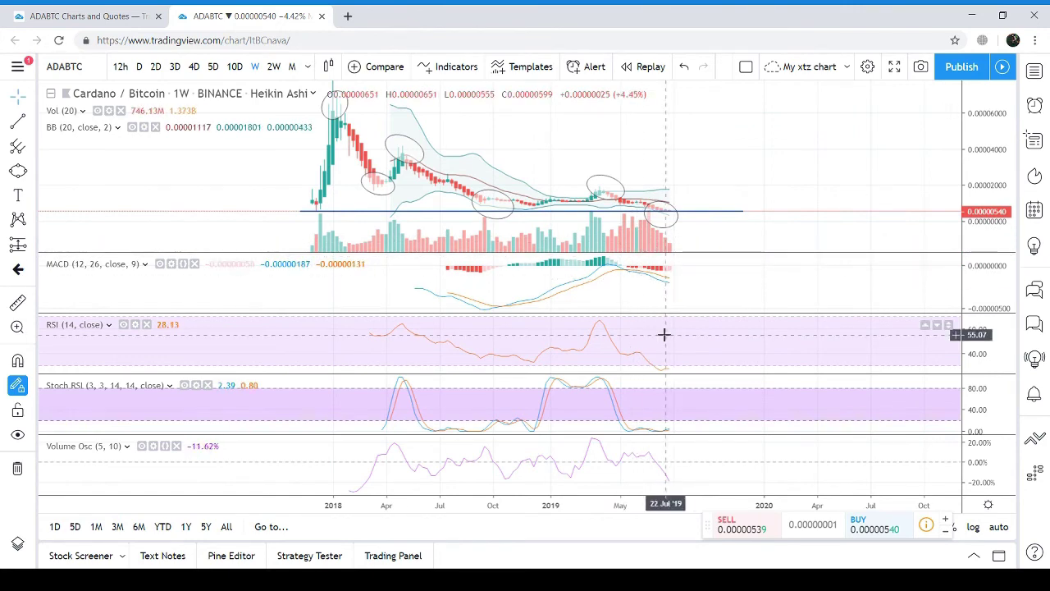
double_click(664, 405)
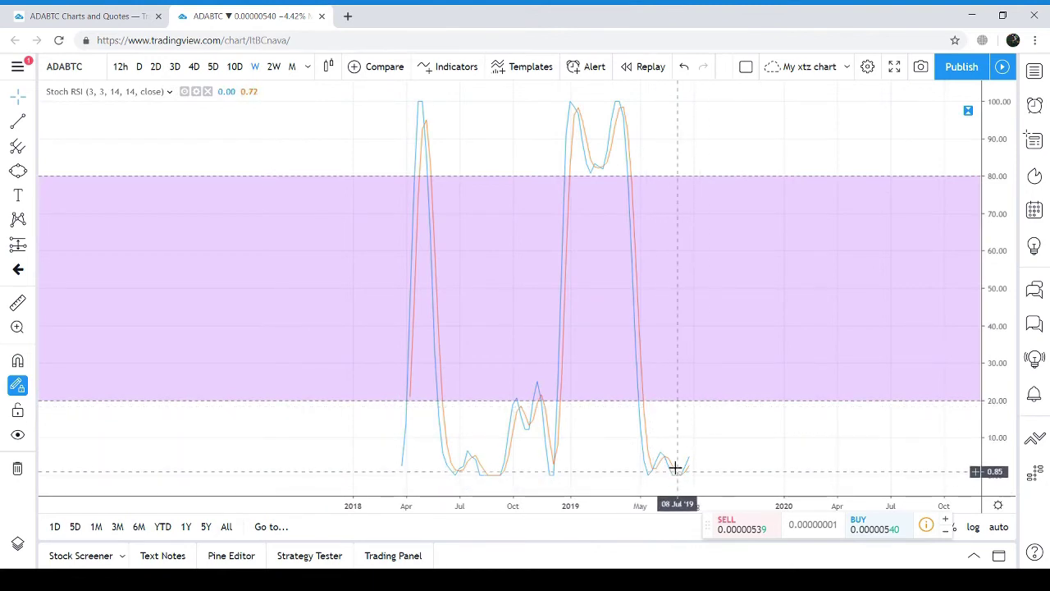
double_click(675, 347)
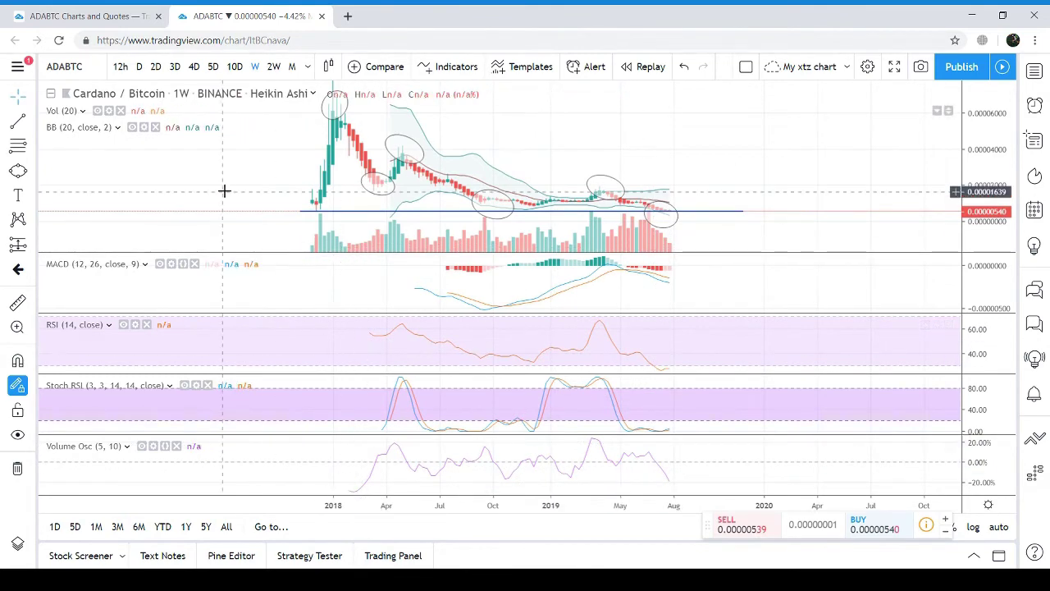
Draw Fibonacci levels 0 to 4.236 from the April 2019 high to the recent low
click(18, 145)
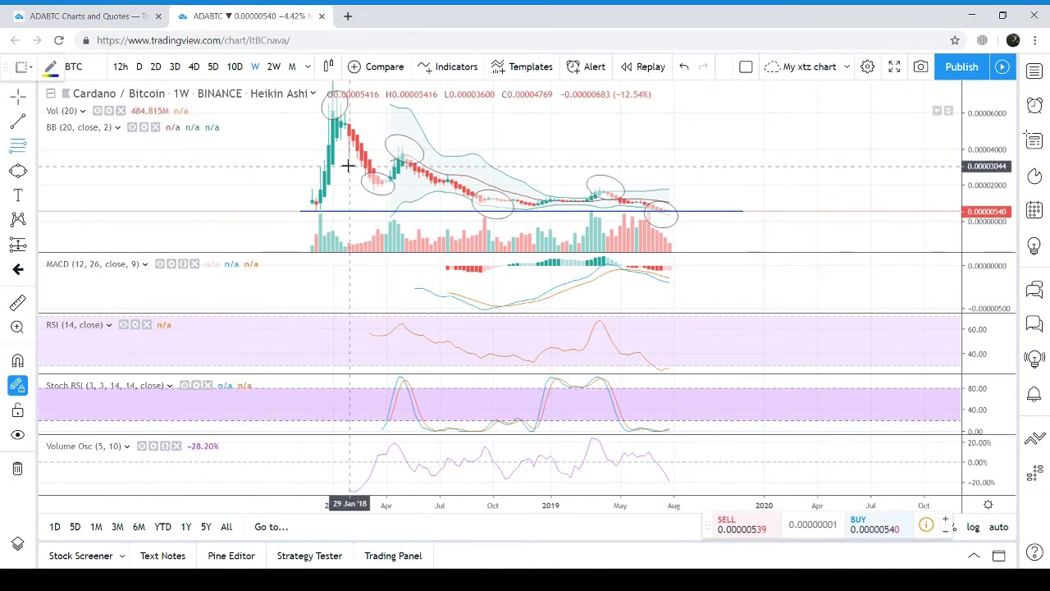
click(599, 183)
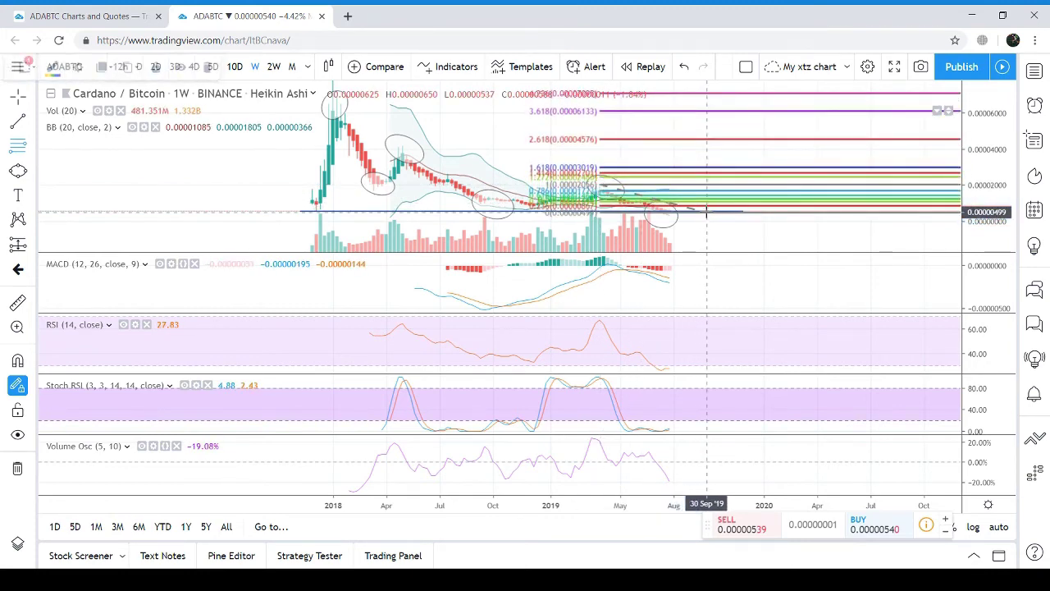
click(695, 211)
double_click(692, 156)
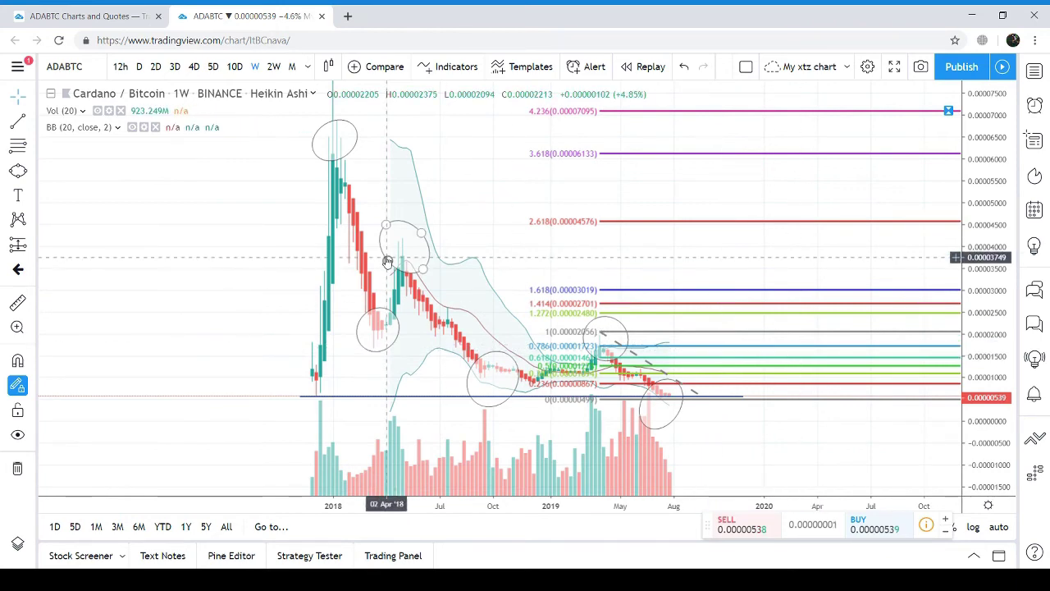
Go to your profile and search your published charts for ADABTC
click(90, 16)
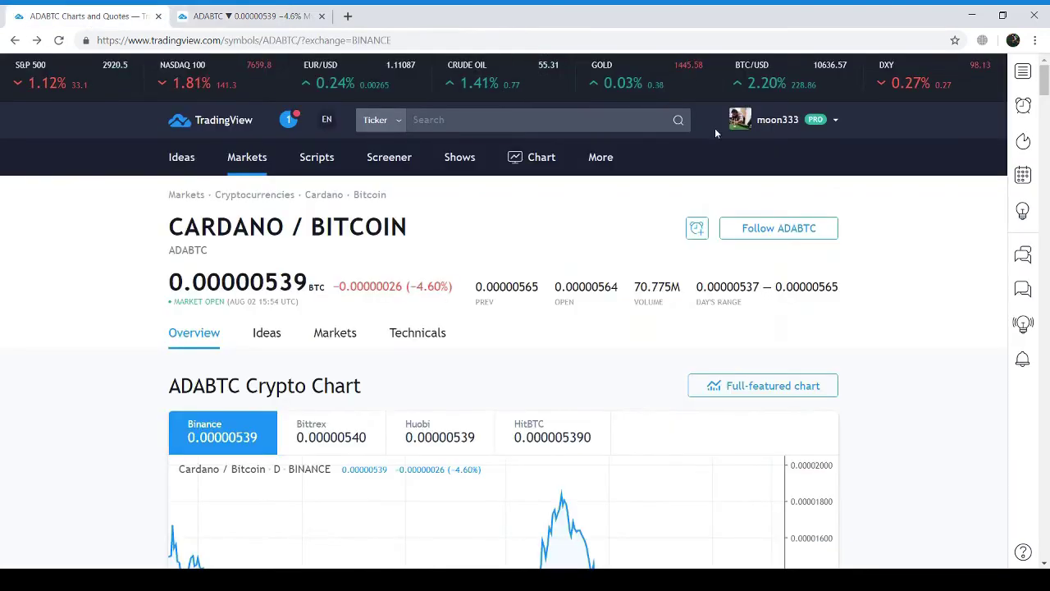
click(776, 121)
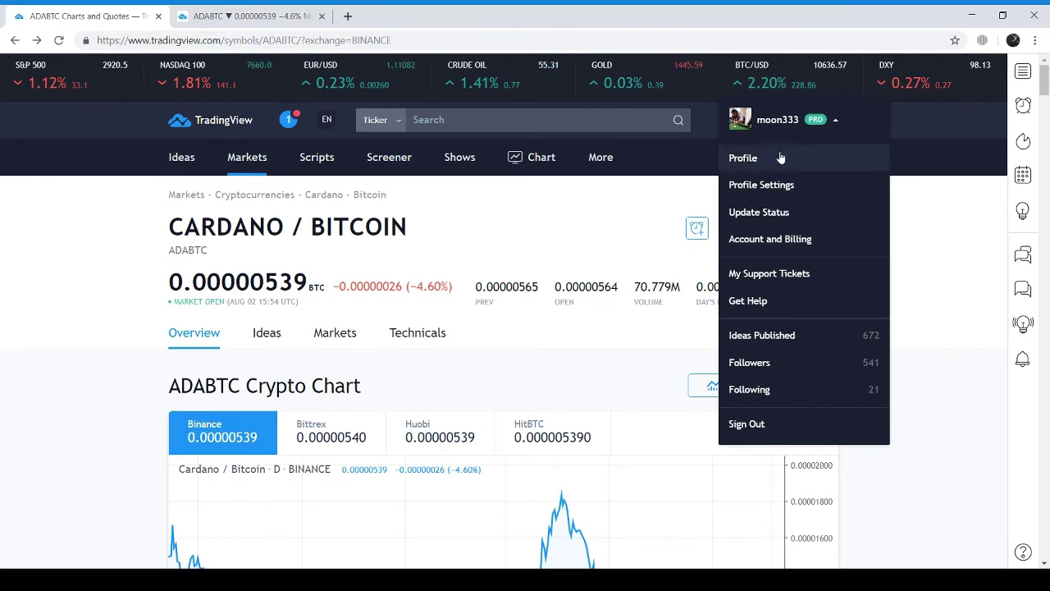
click(774, 160)
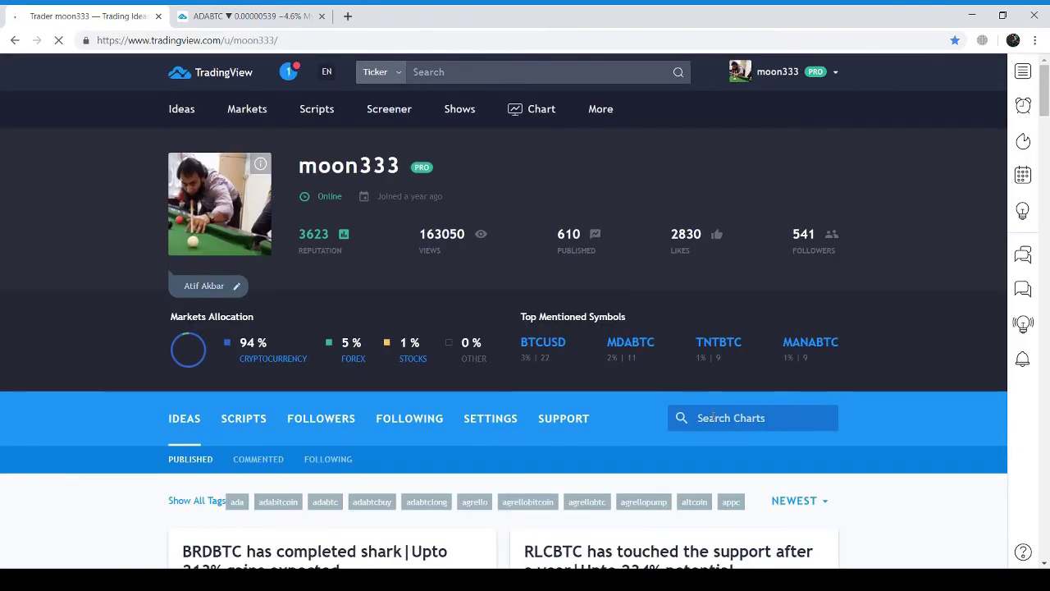
click(712, 417)
text(ADABTC)
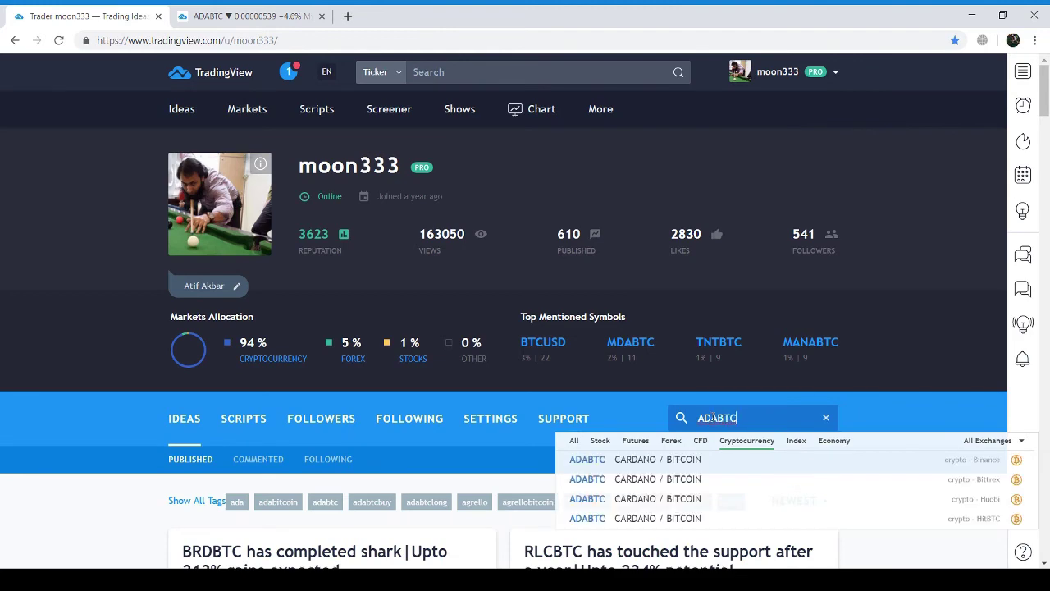
key(Return)
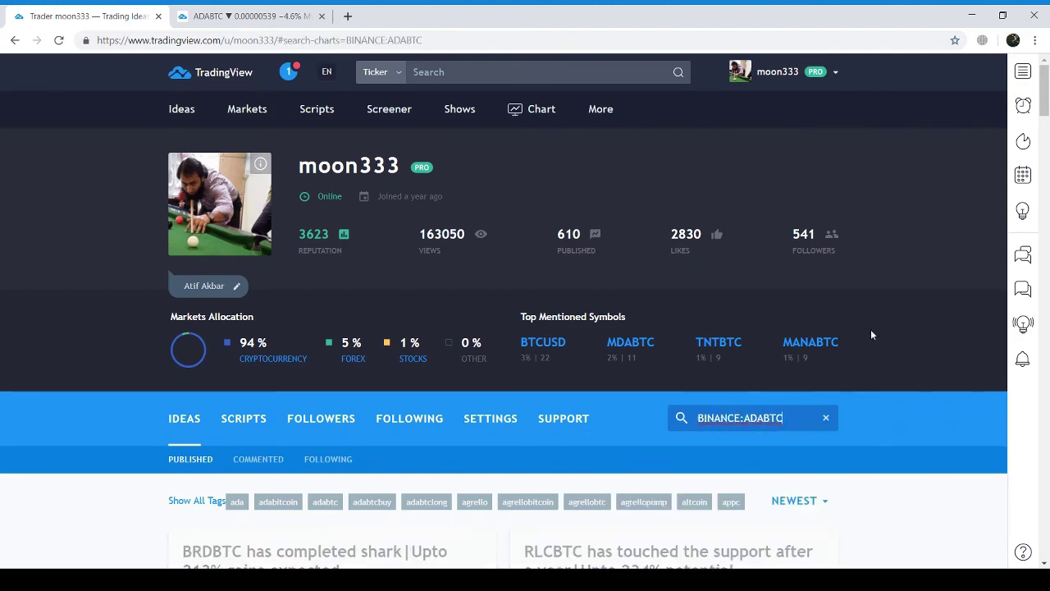
scroll(599, 285, down, 5)
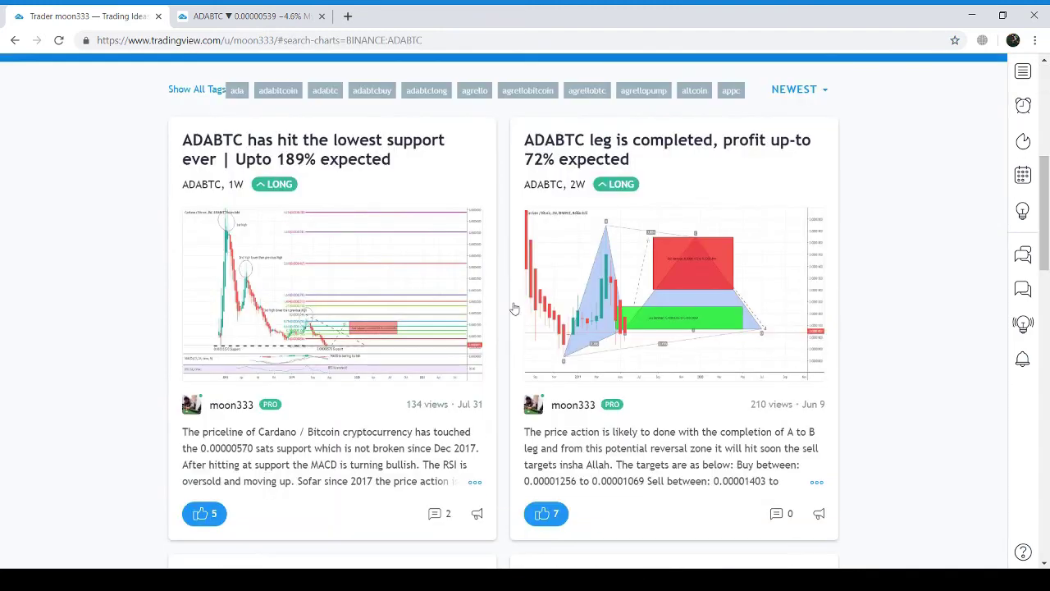
Open the 'ADABTC has hit the lowest support ever | Upto 189% expected' idea and read its description
click(397, 322)
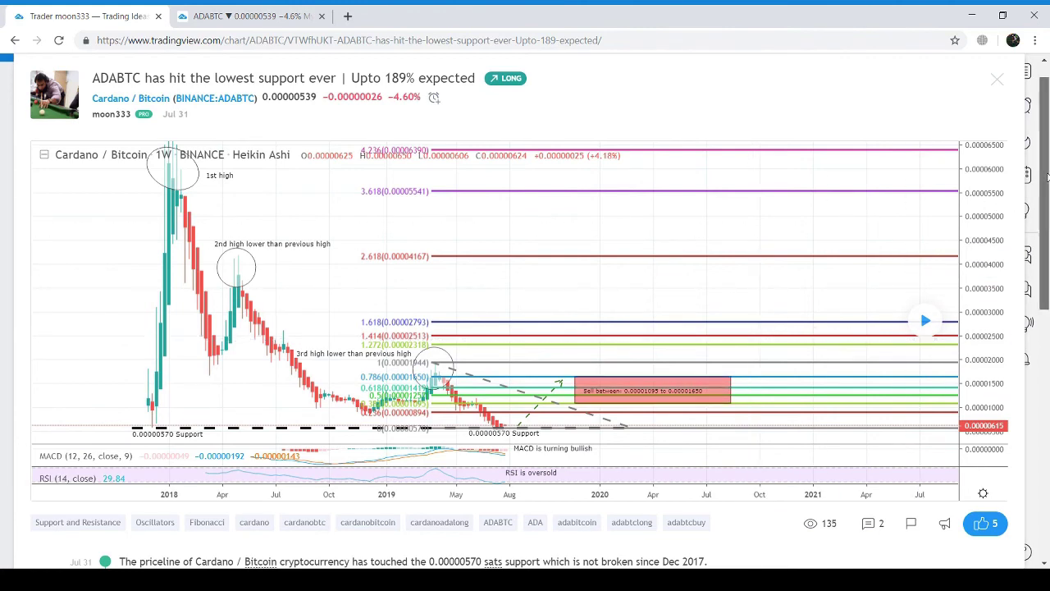
scroll(1047, 176, down, 4)
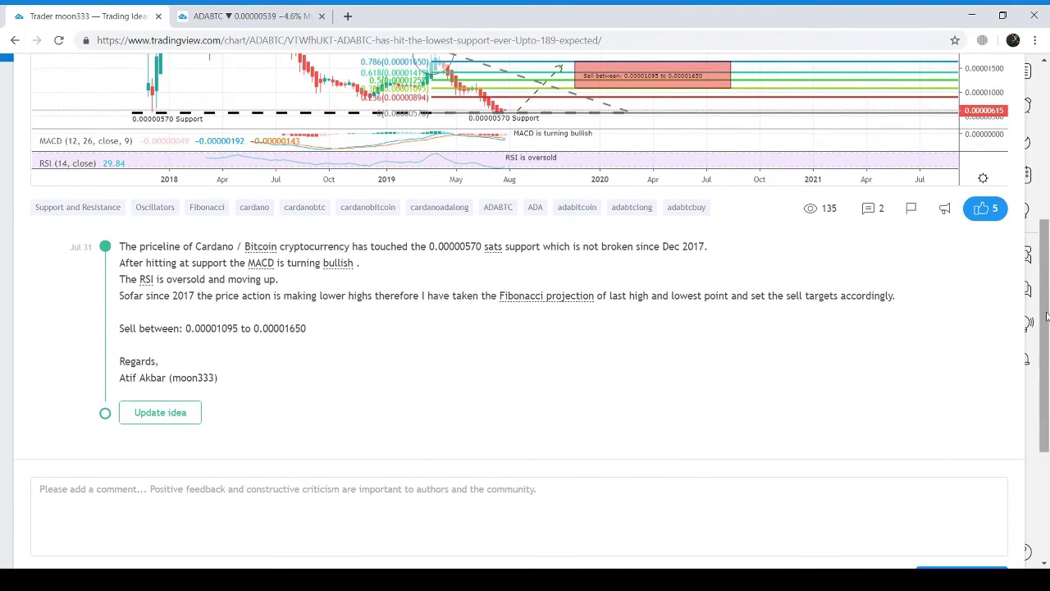